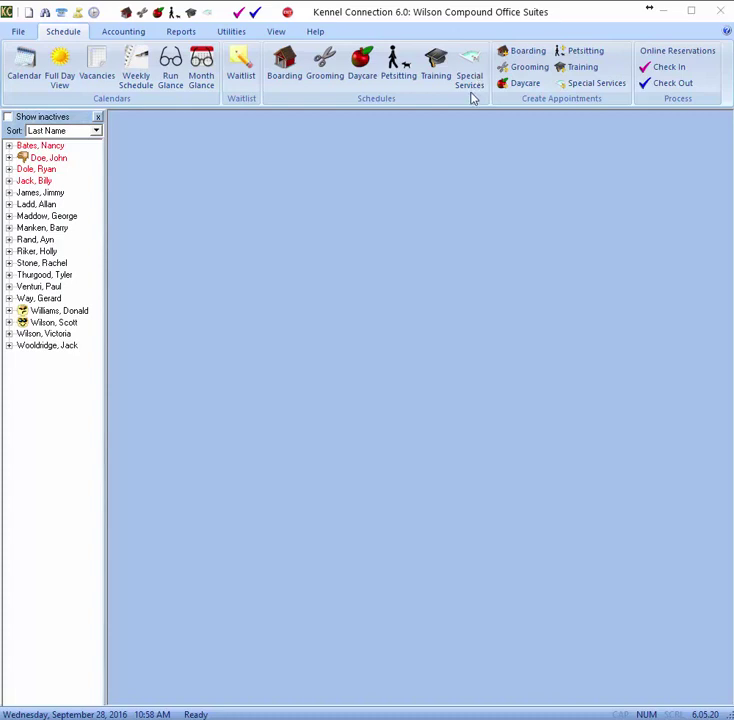
# Open the setup lists and bring up the special services list, checking the other services list along the way.
pyautogui.click(18, 33)
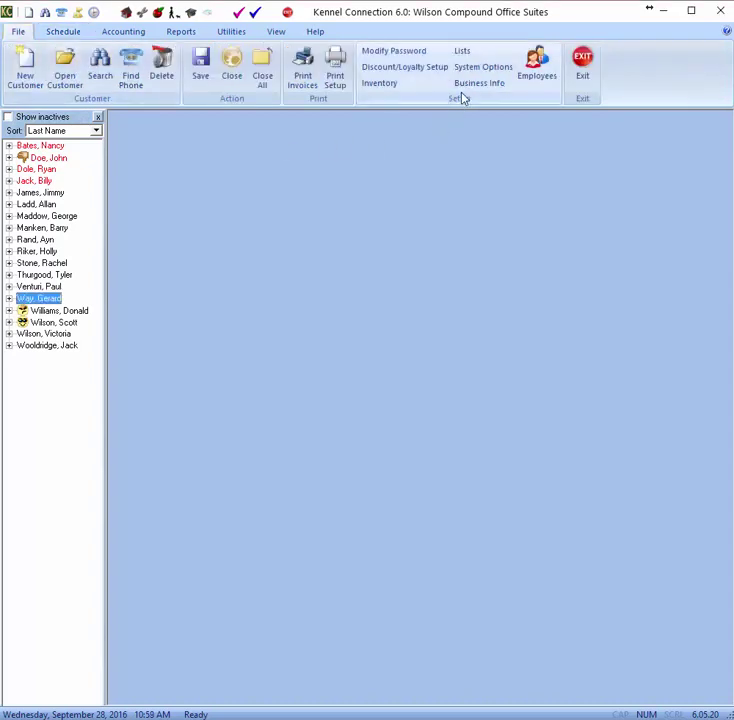
pyautogui.click(462, 51)
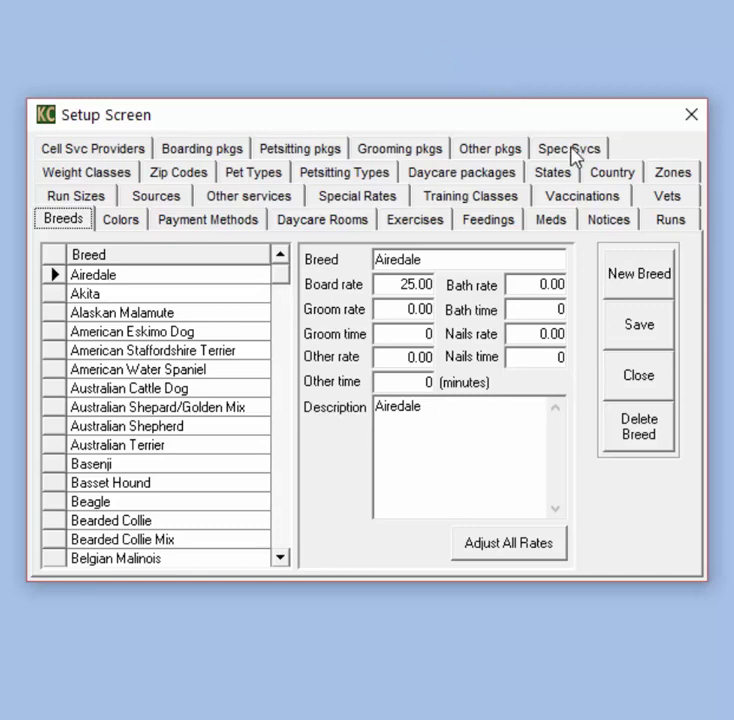
pyautogui.click(563, 156)
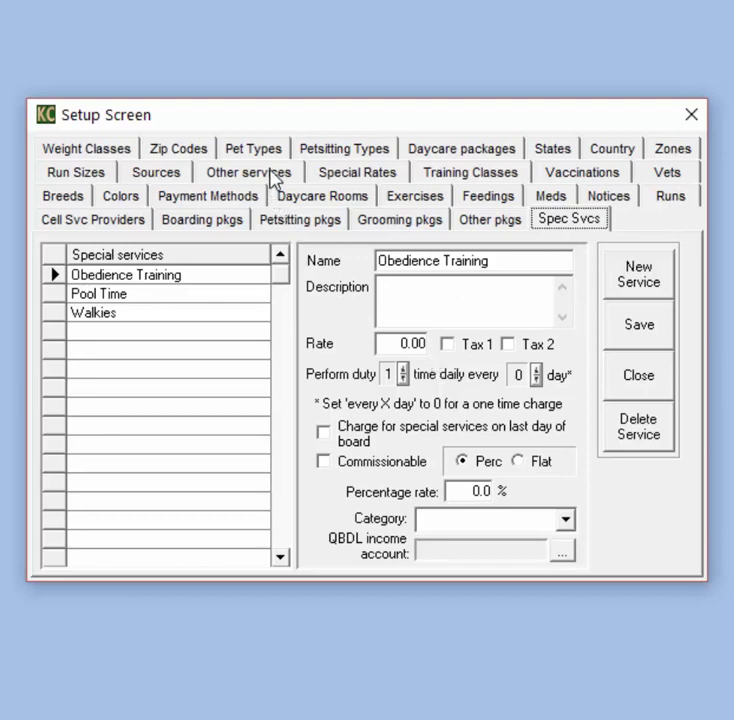
pyautogui.click(271, 172)
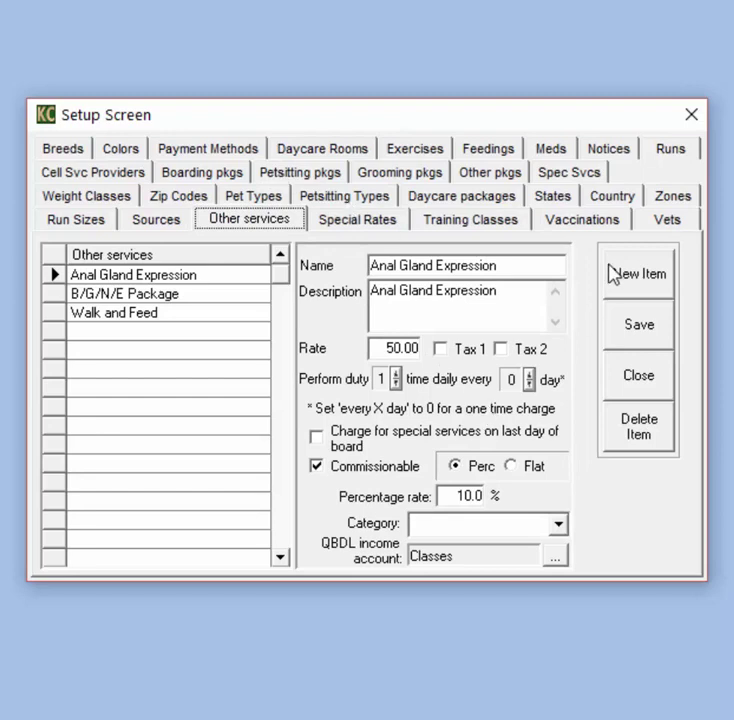
pyautogui.click(569, 176)
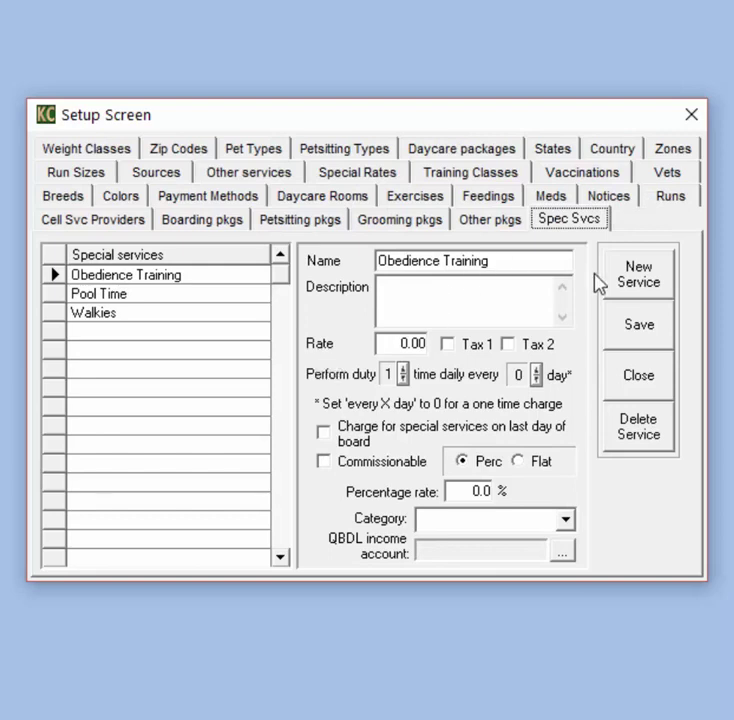
# Create a special service named Playtime with the description Playtime and a rate of 5.00.
pyautogui.click(646, 289)
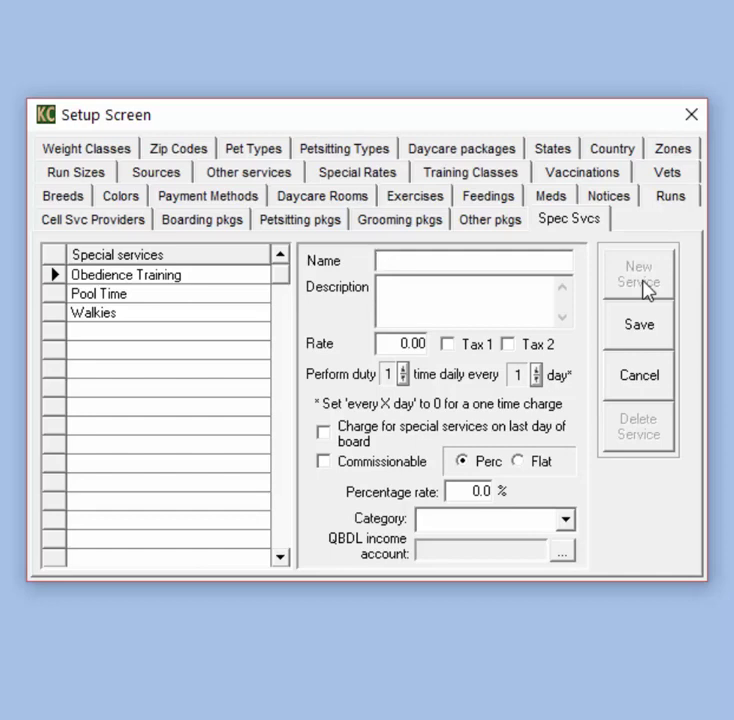
pyautogui.write('Playtiume')
pyautogui.press('BackSpace')
pyautogui.press('BackSpace')
pyautogui.press('BackSpace')
pyautogui.press('BackSpace')
pyautogui.write('ime')
pyautogui.click(496, 286)
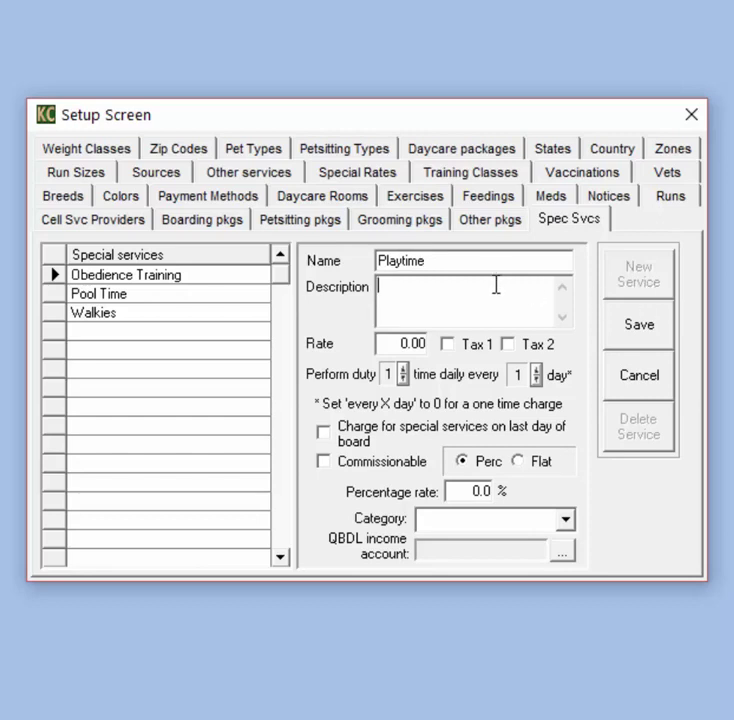
pyautogui.write('Playtime')
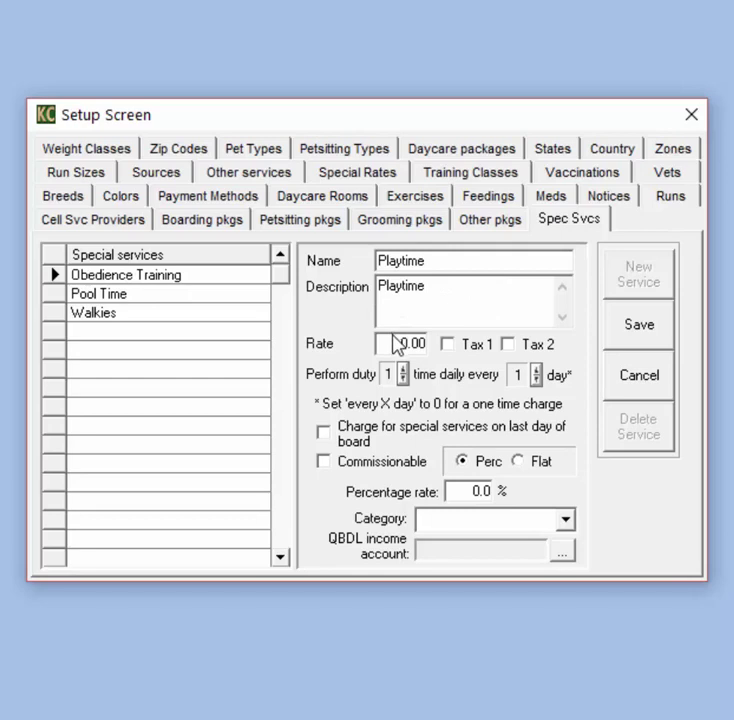
pyautogui.moveTo(397, 344); pyautogui.dragTo(425, 347)
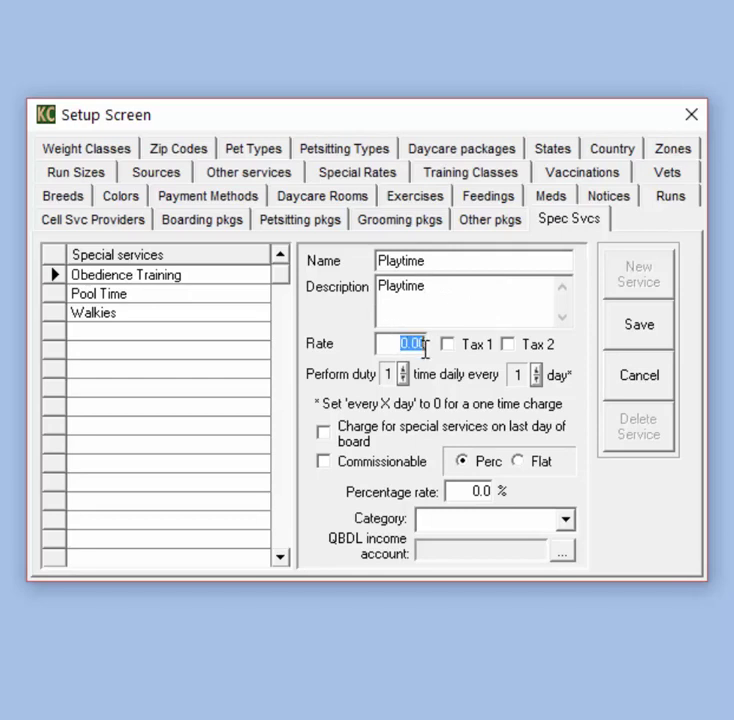
pyautogui.write('5')
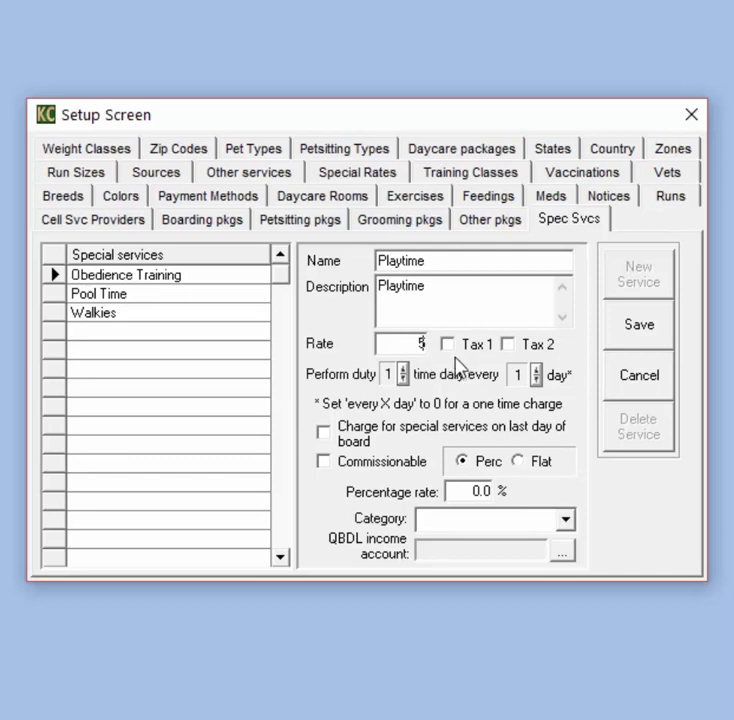
pyautogui.click(450, 348)
pyautogui.click(448, 344)
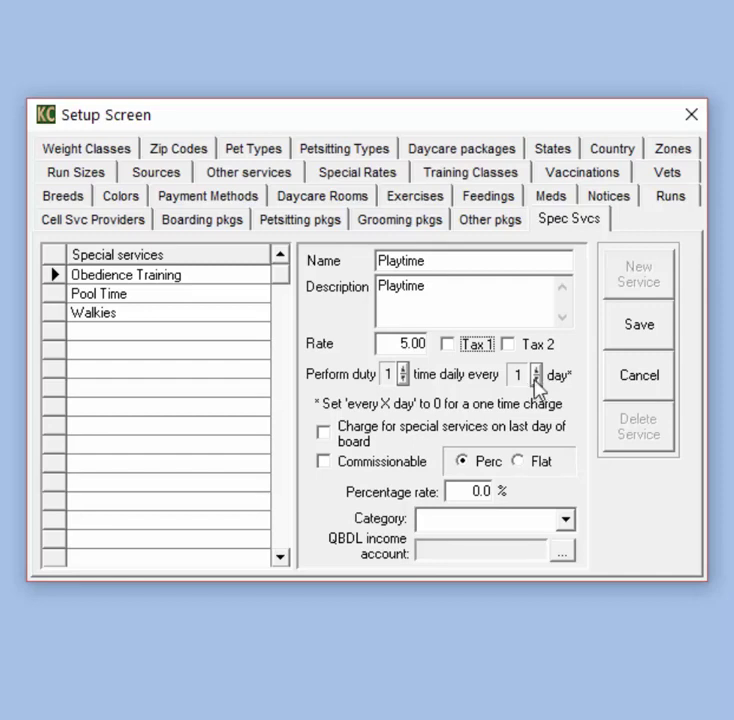
pyautogui.click(537, 380)
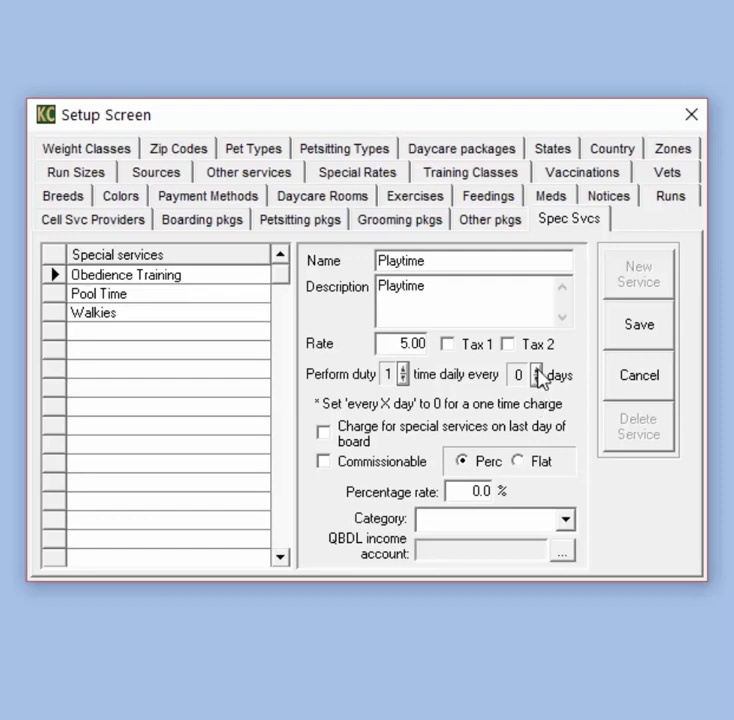
pyautogui.click(538, 370)
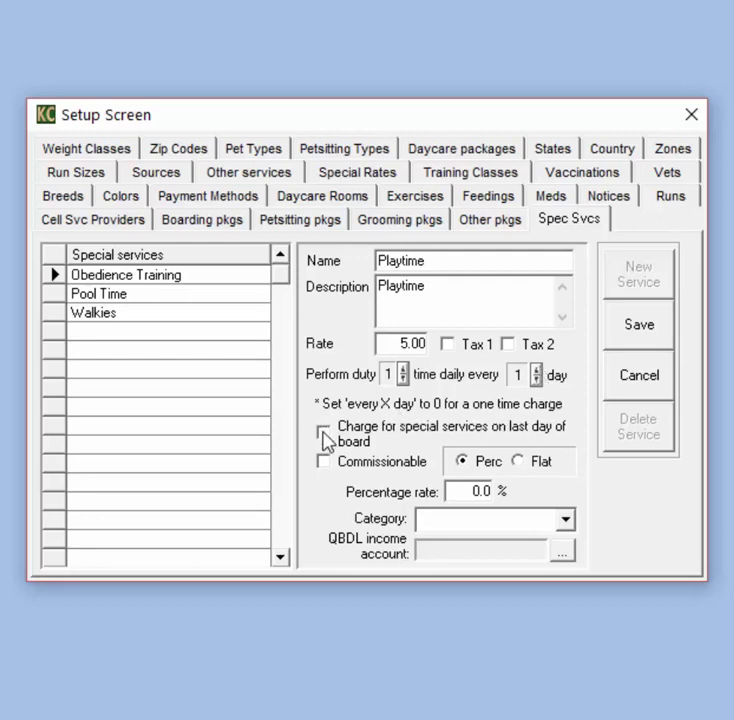
pyautogui.click(323, 433)
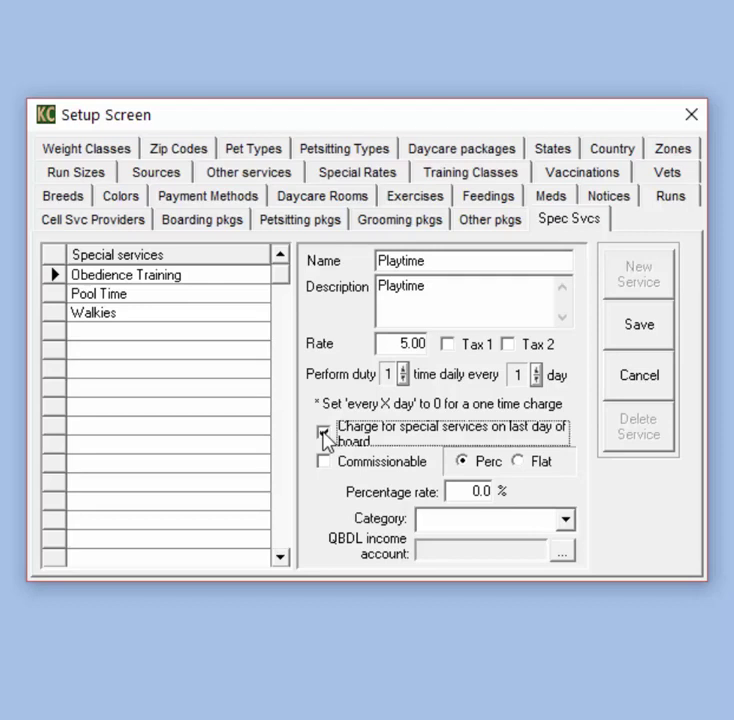
pyautogui.click(324, 435)
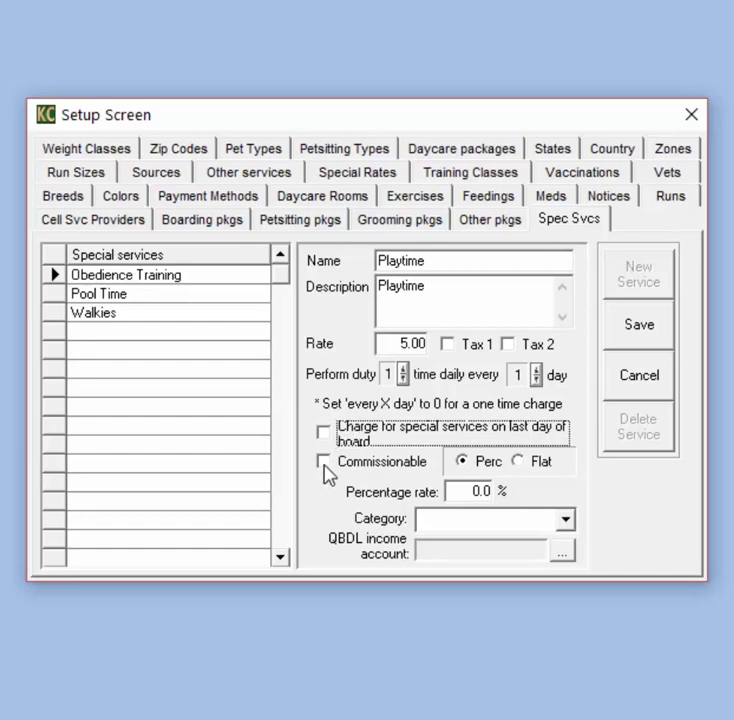
pyautogui.click(323, 462)
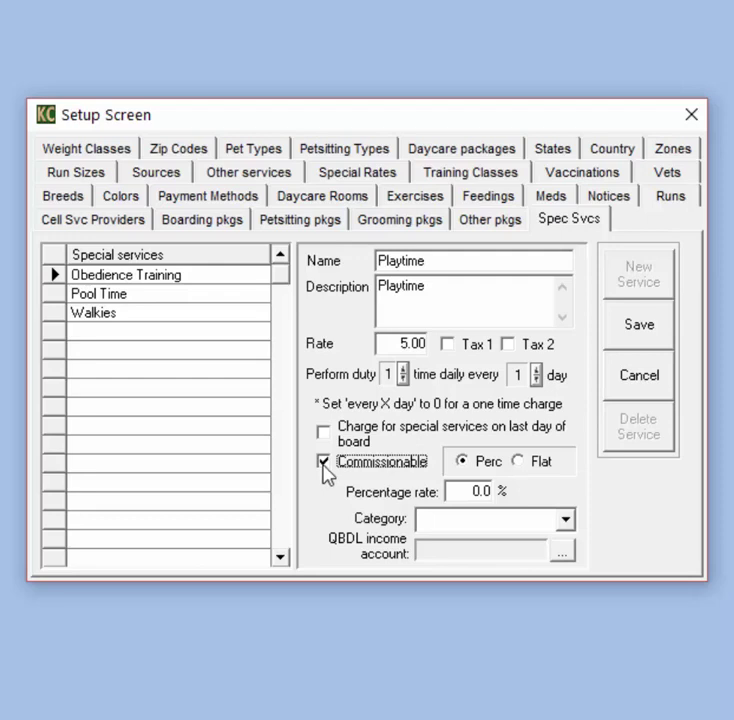
pyautogui.click(323, 466)
pyautogui.click(566, 521)
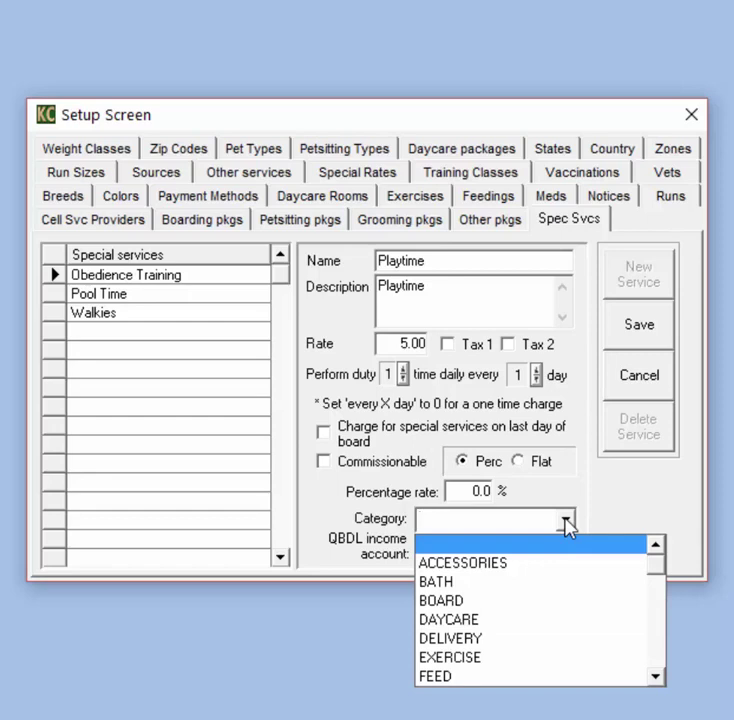
pyautogui.click(566, 522)
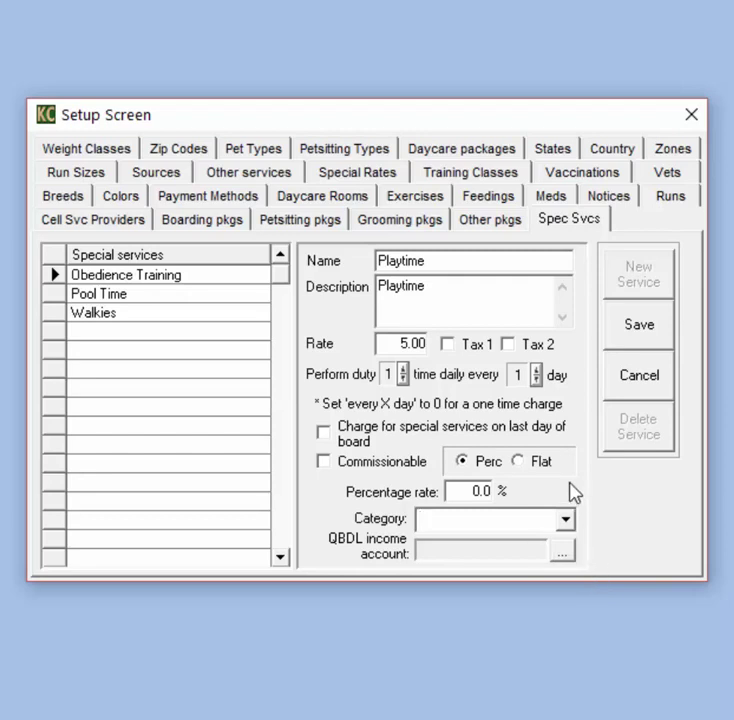
# Save the Playtime service and close the setup screen.
pyautogui.click(648, 330)
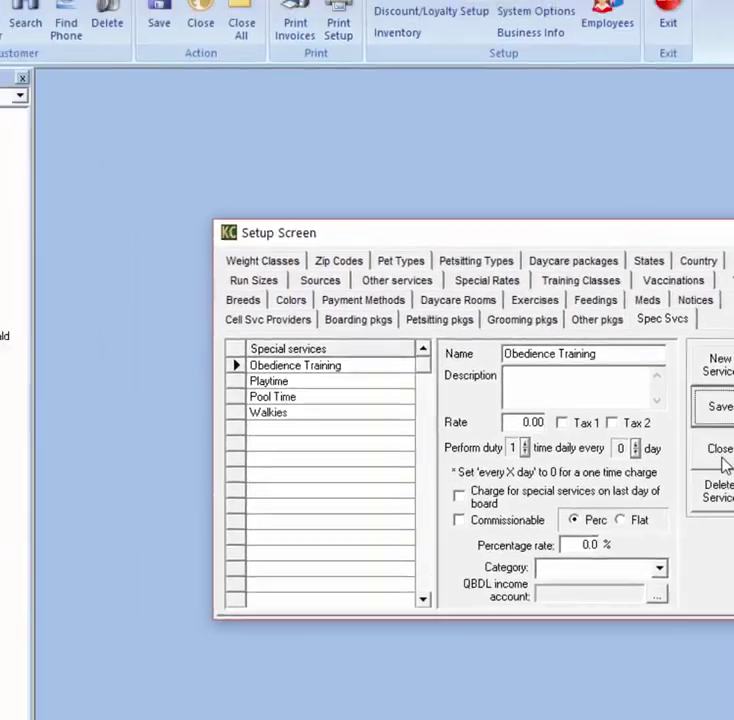
pyautogui.click(721, 458)
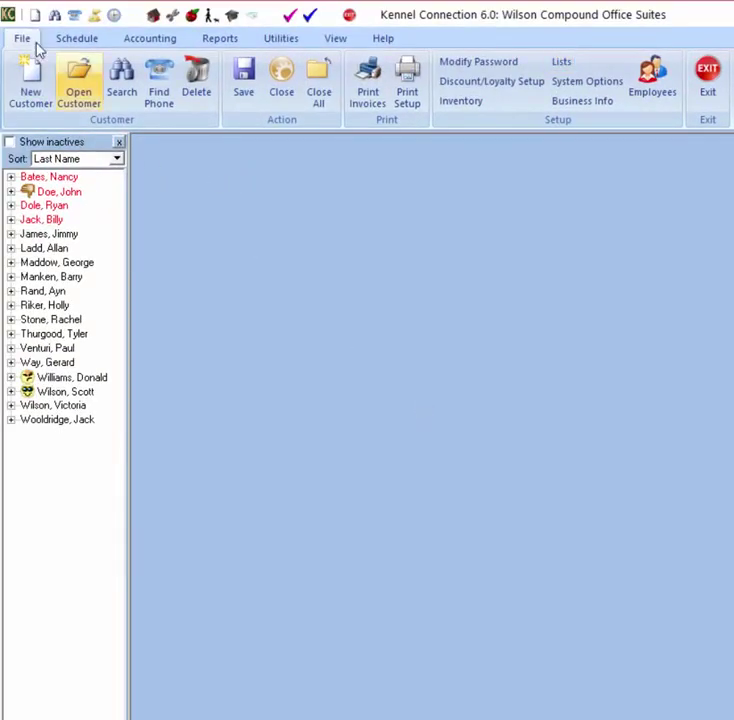
# Open the Special Services schedule and review its sort order and employee filter choices.
pyautogui.click(76, 38)
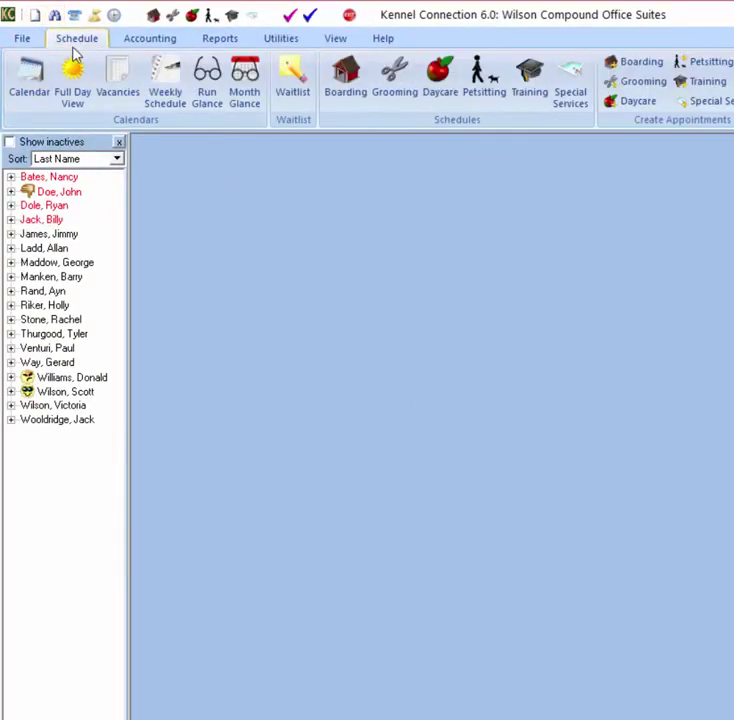
pyautogui.click(576, 92)
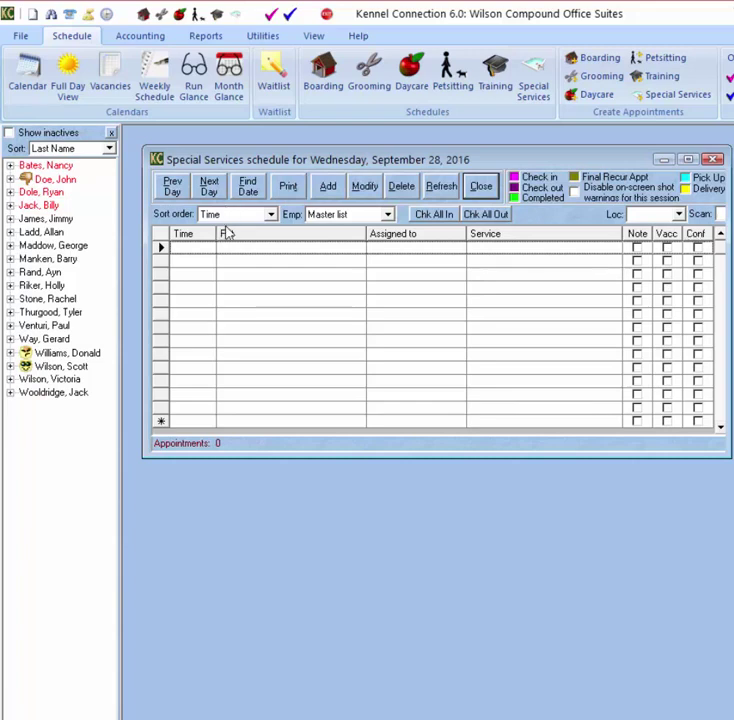
pyautogui.click(270, 215)
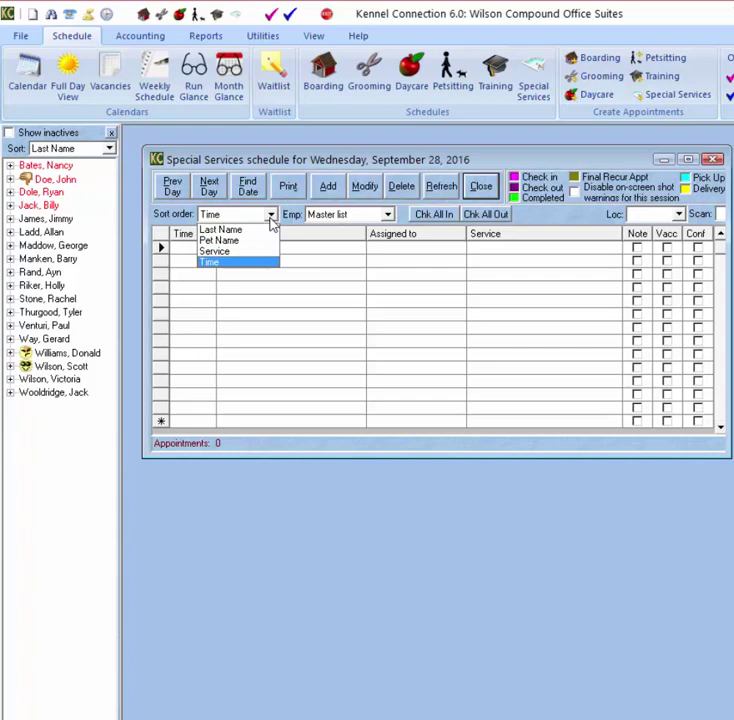
pyautogui.click(270, 220)
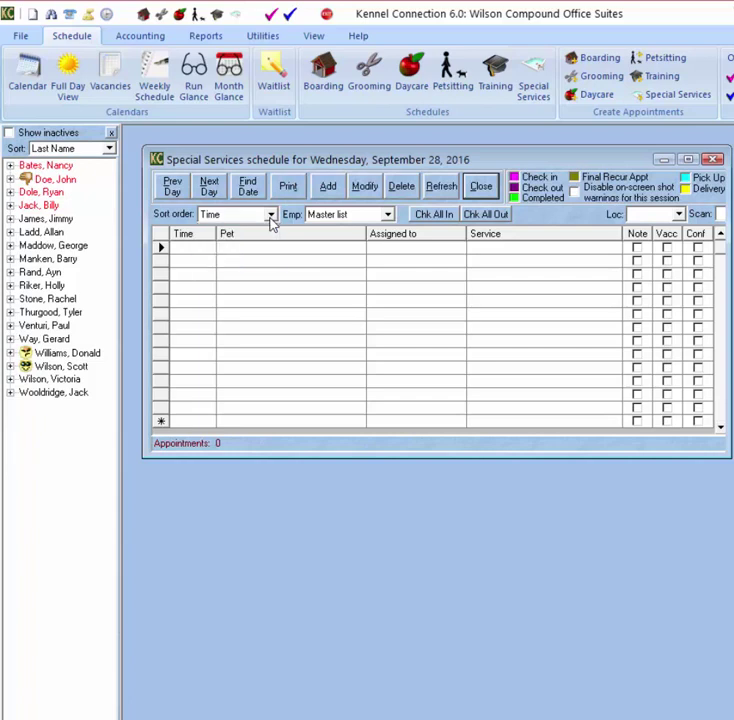
pyautogui.click(388, 216)
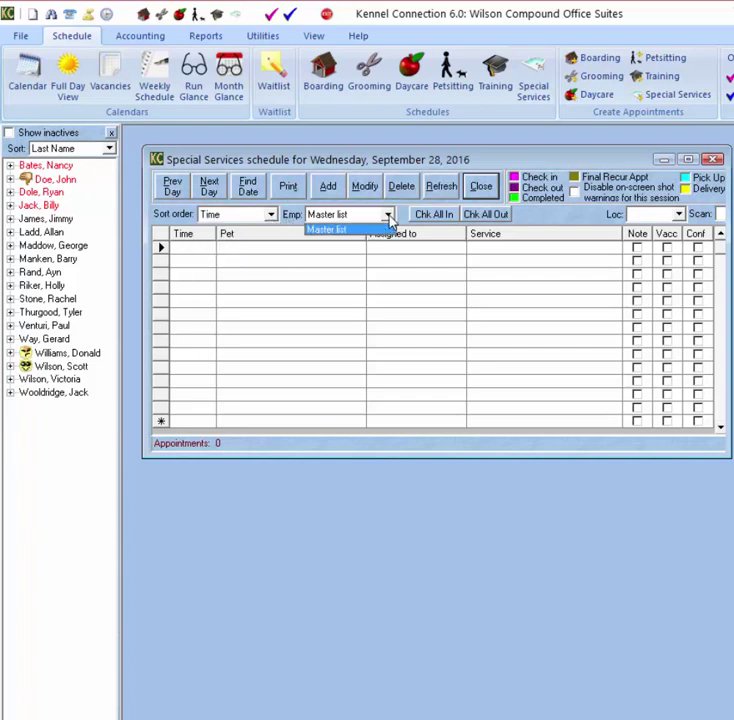
pyautogui.click(388, 217)
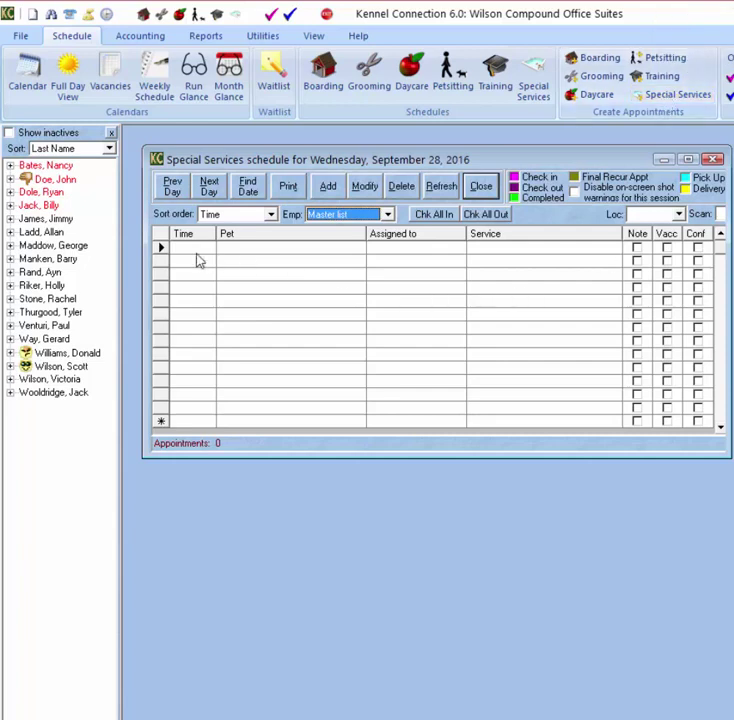
# Review the special services appointments in the pet record for Oofie, then close the record.
pyautogui.click(10, 232)
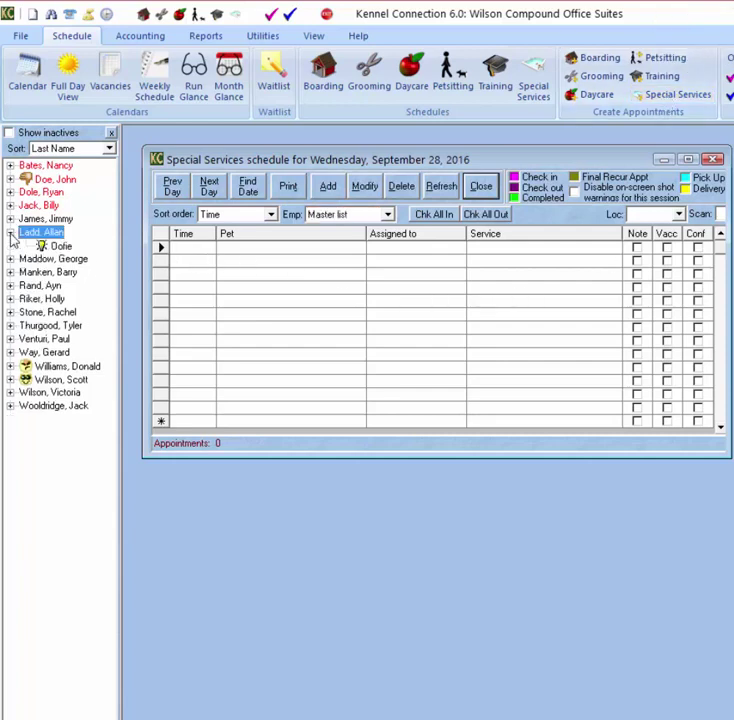
pyautogui.click(57, 247)
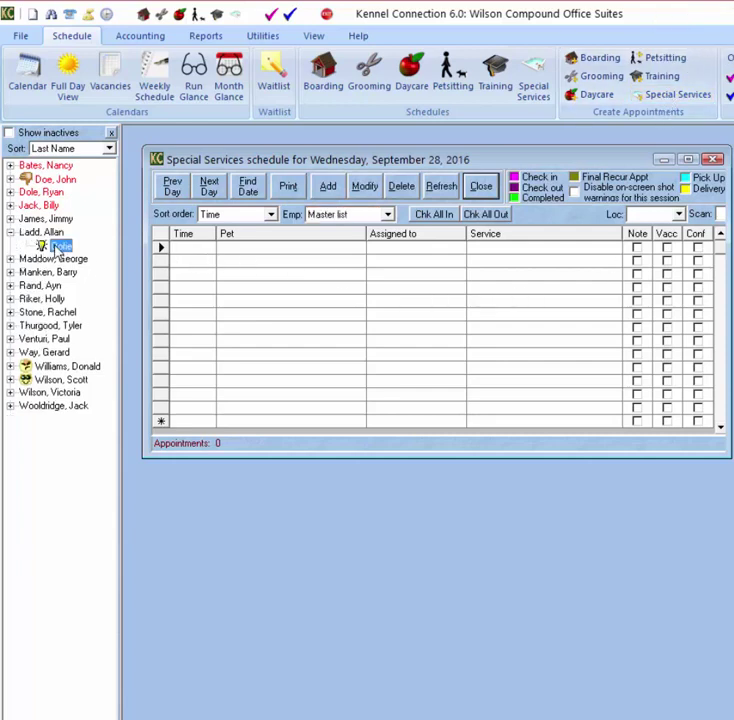
pyautogui.moveTo(57, 249); pyautogui.dragTo(245, 266)
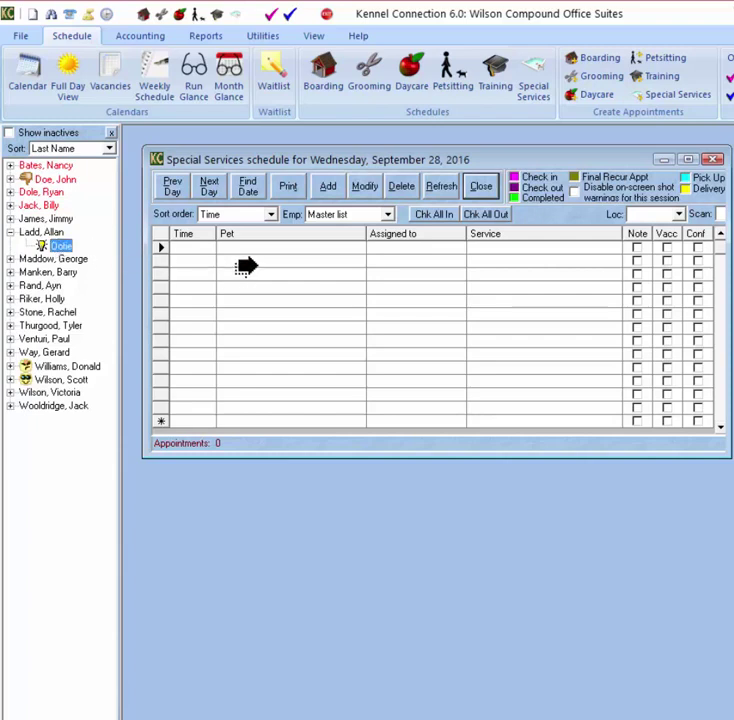
pyautogui.moveTo(245, 266); pyautogui.dragTo(59, 242)
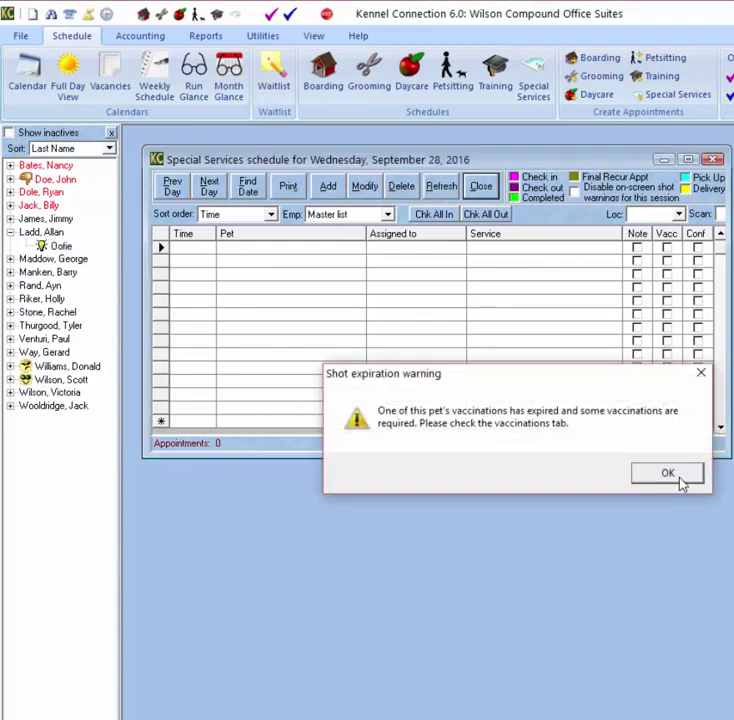
pyautogui.click(668, 474)
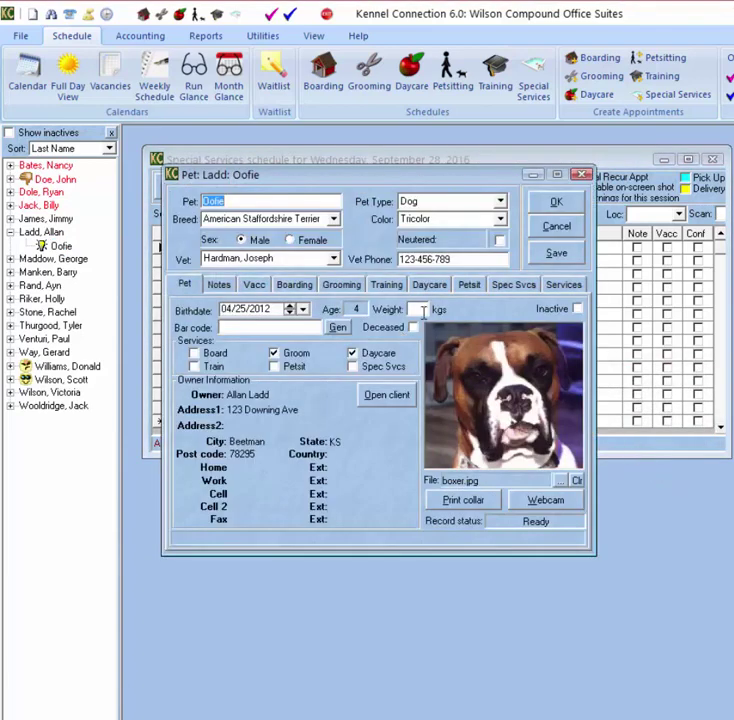
pyautogui.click(513, 285)
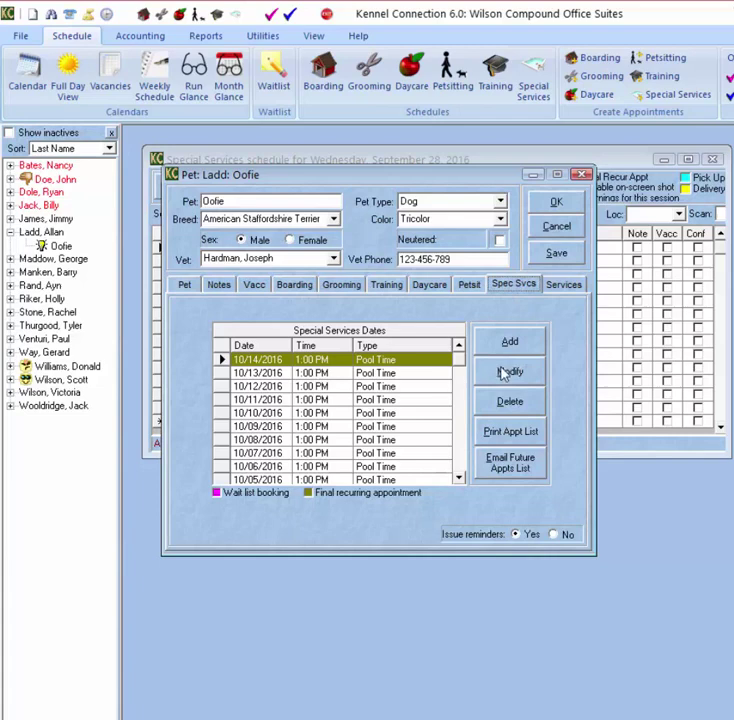
pyautogui.click(363, 374)
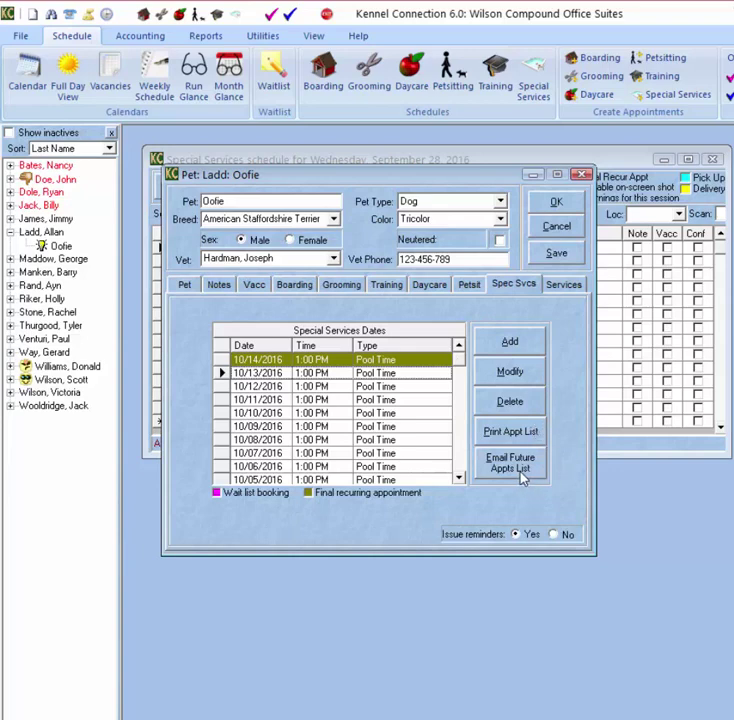
pyautogui.click(558, 203)
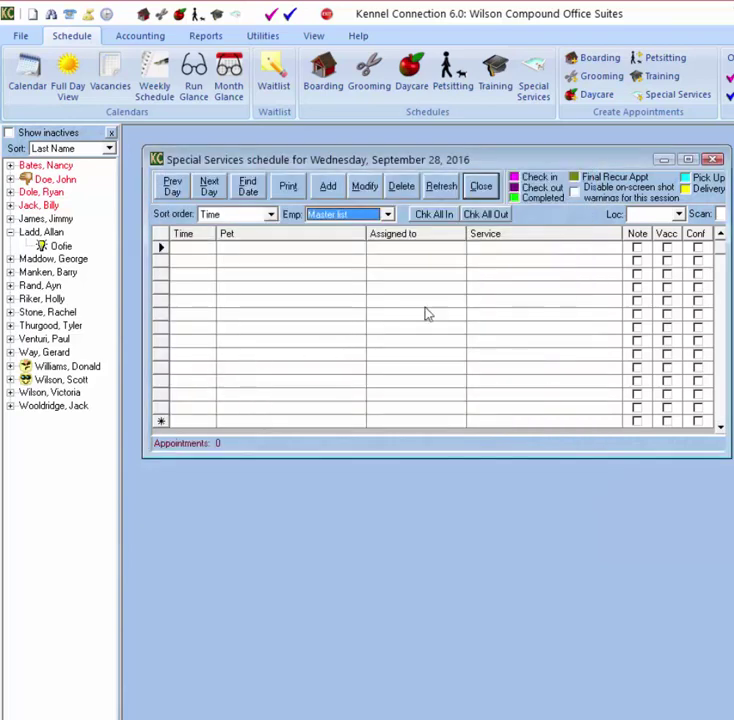
# Disable on-screen shot warnings for this session in the Special Services schedule.
pyautogui.click(574, 191)
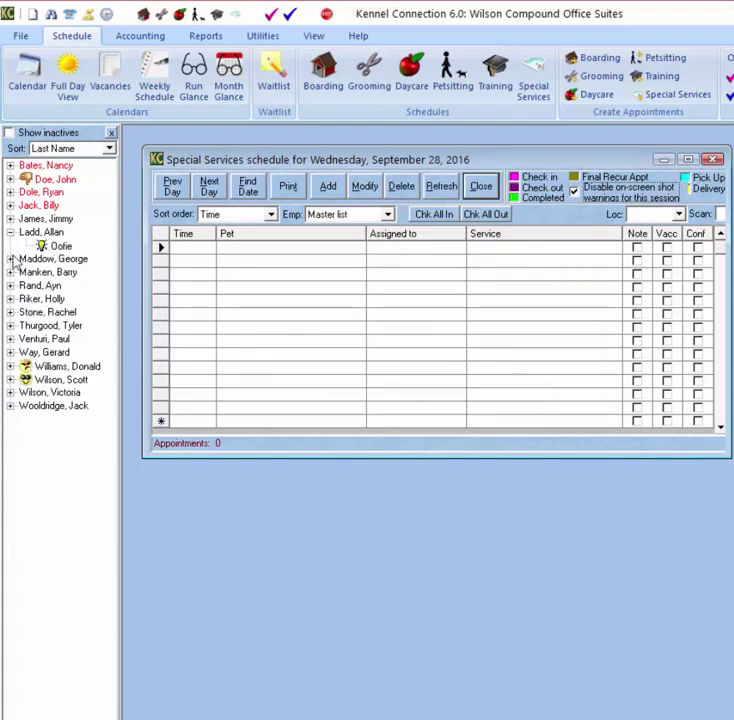
# Start a new special services appointment for the pet Oofie on the September 28, 2016 schedule.
pyautogui.click(60, 246)
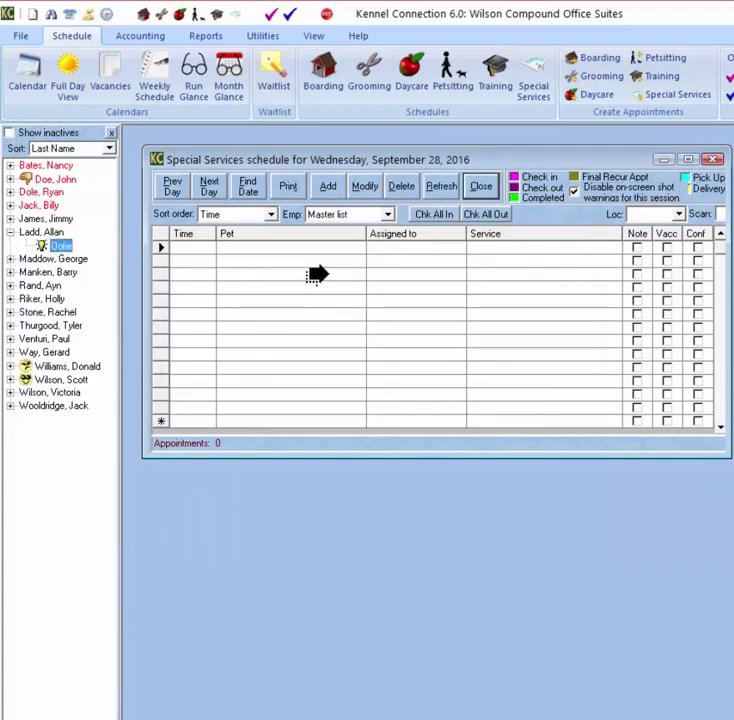
pyautogui.moveTo(316, 275); pyautogui.dragTo(316, 275)
pyautogui.click(660, 426)
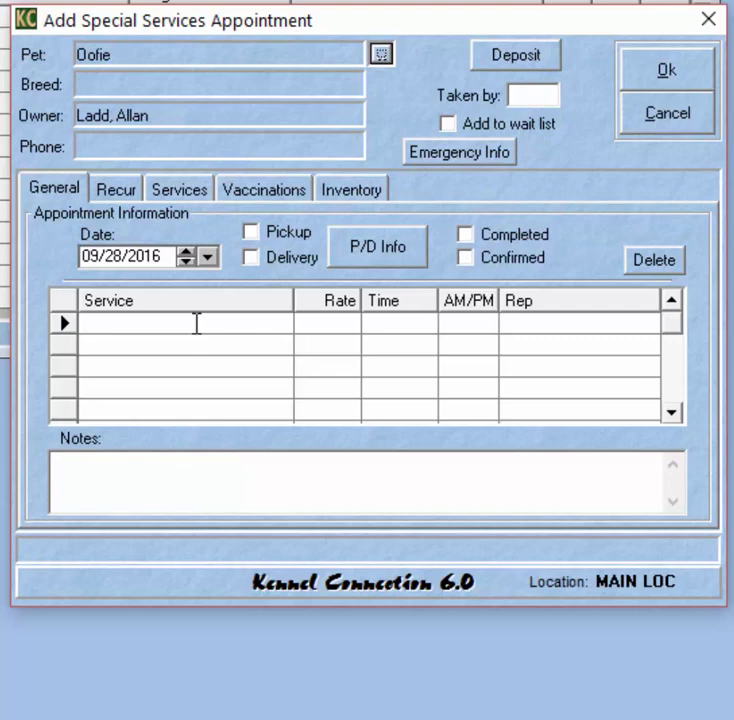
# Review the recurrence, services, vaccinations and inventory sections of Oofie's new appointment, then return to its general information.
pyautogui.click(127, 192)
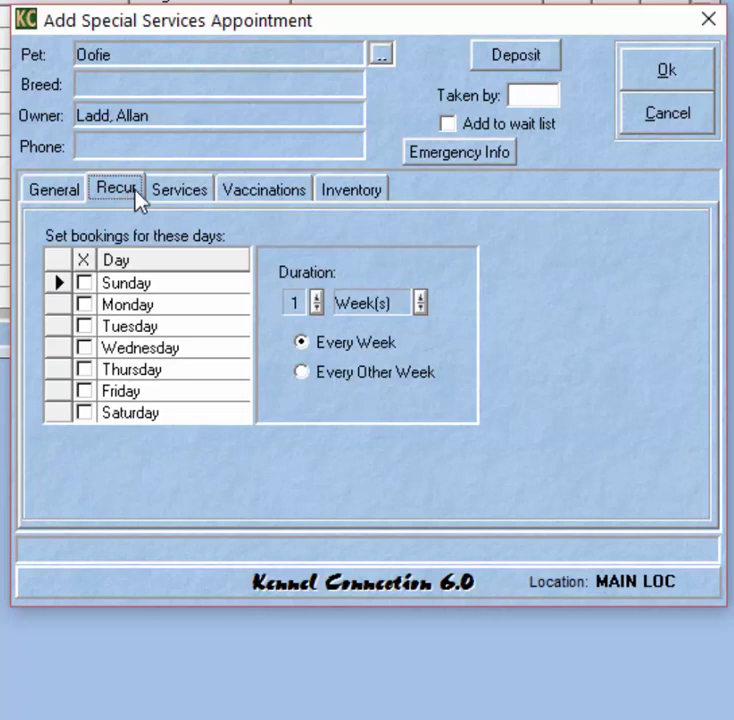
pyautogui.click(190, 193)
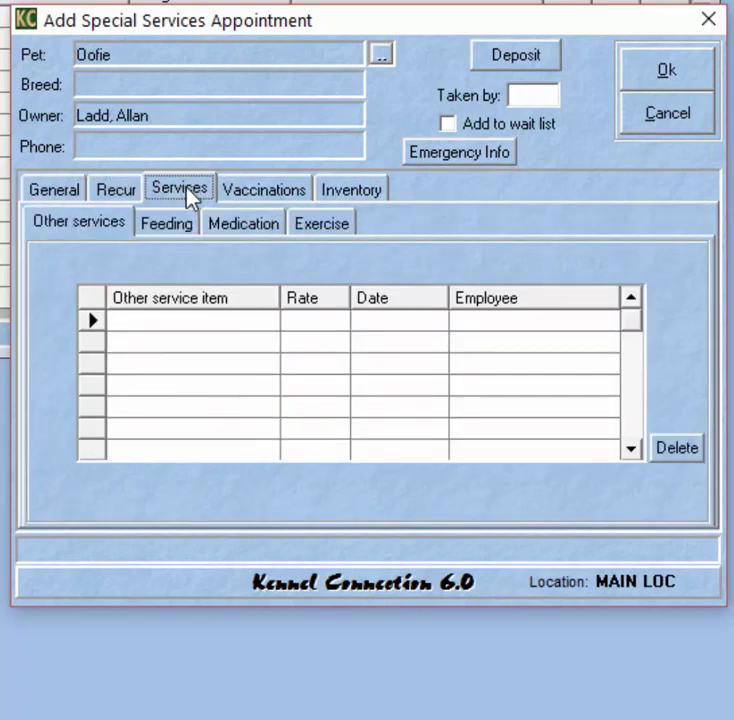
pyautogui.click(252, 195)
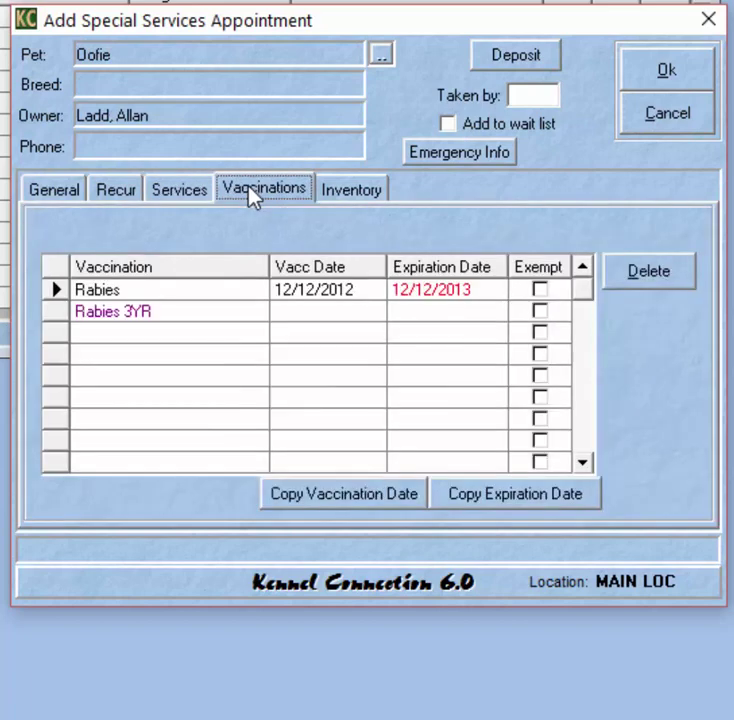
pyautogui.click(340, 199)
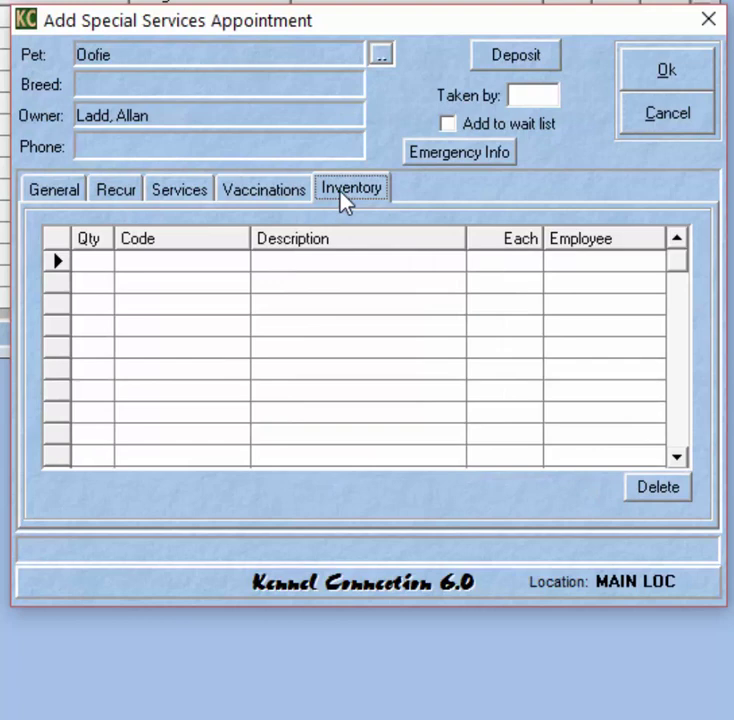
pyautogui.click(58, 192)
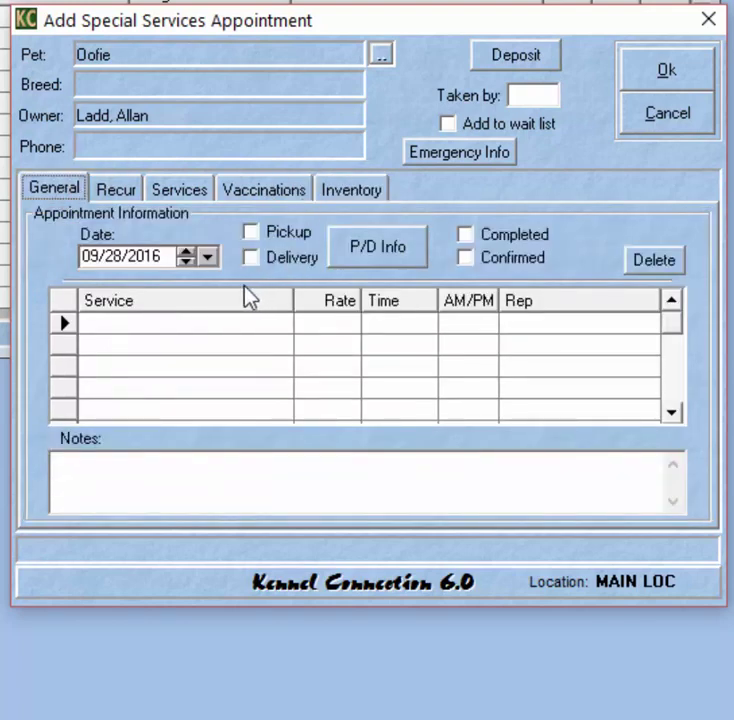
# Add Playtime as the first service of the appointment and set its rate to 6.00.
pyautogui.click(283, 325)
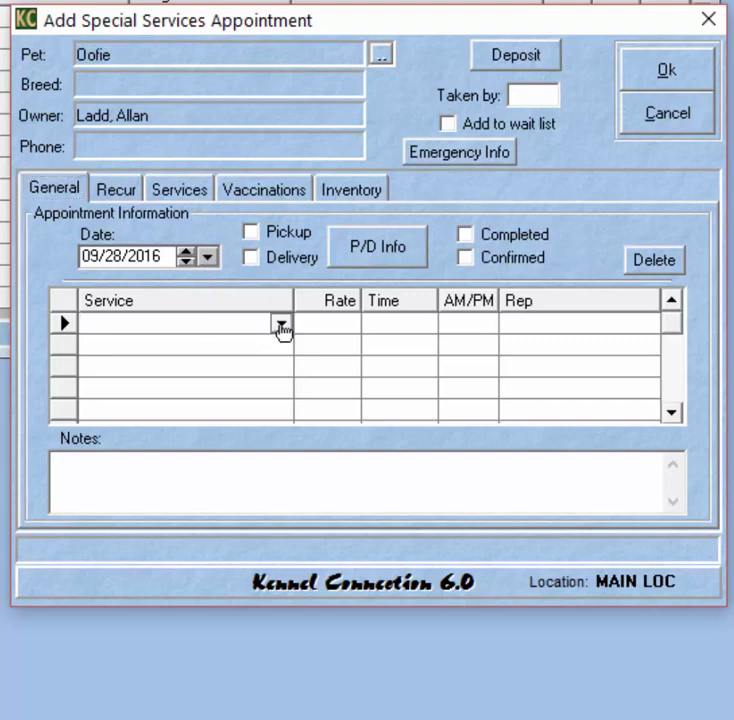
pyautogui.click(282, 325)
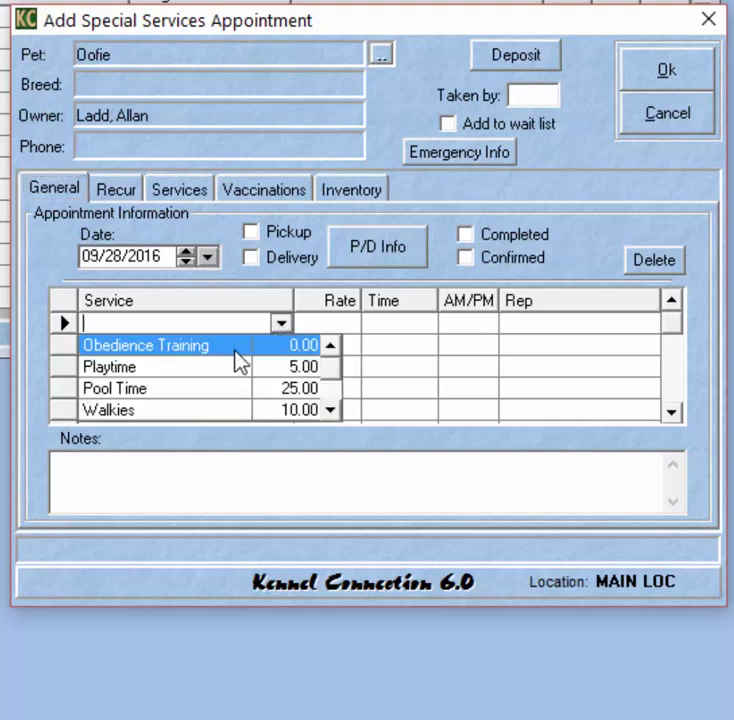
pyautogui.click(218, 380)
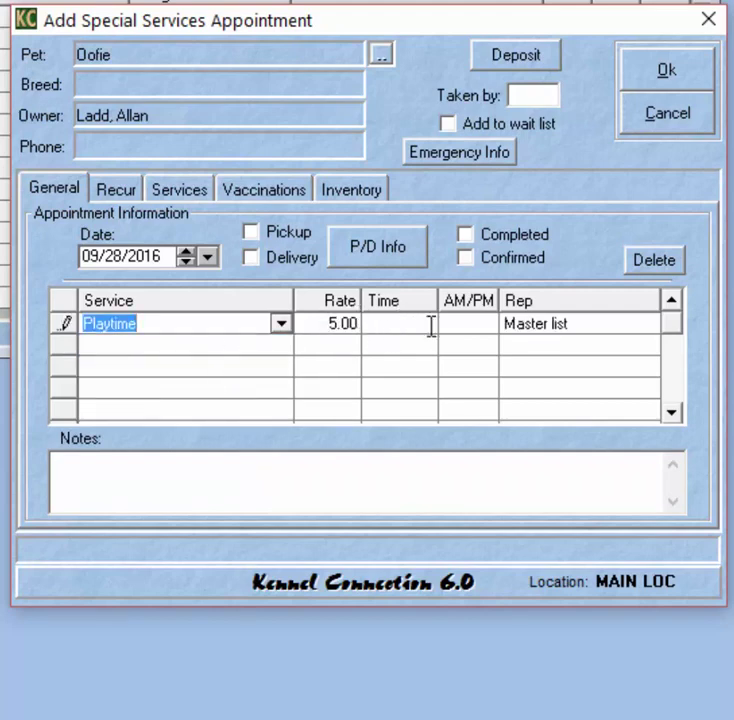
pyautogui.click(340, 322)
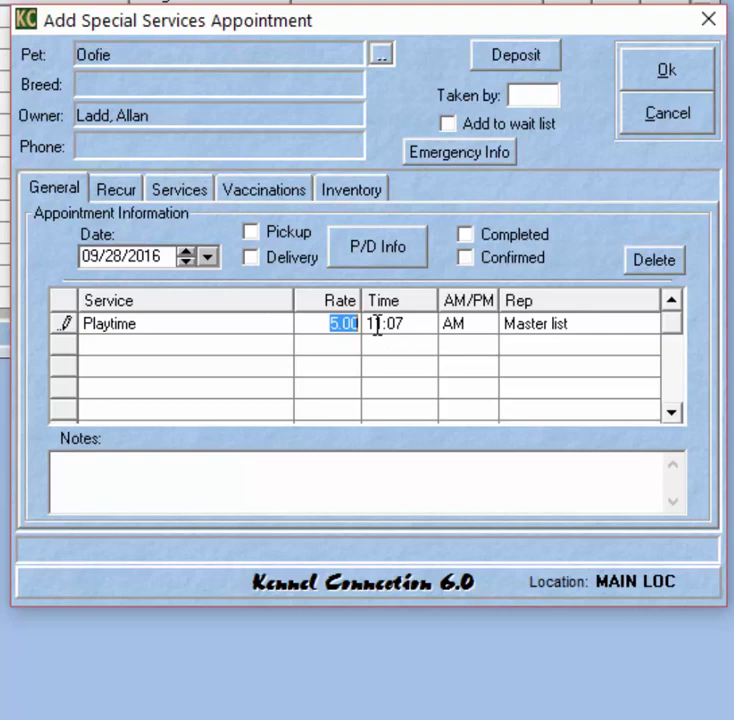
pyautogui.click(377, 325)
pyautogui.write('6')
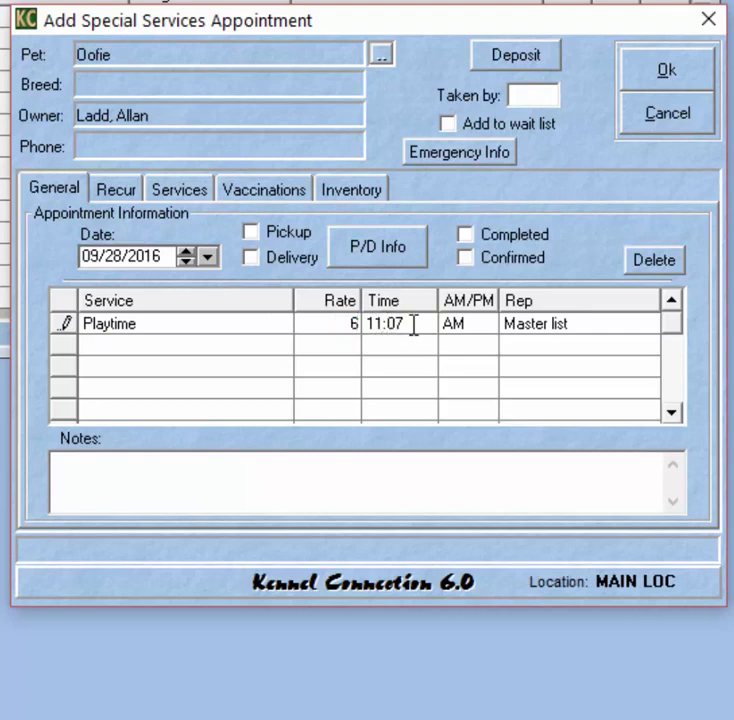
# Set the Playtime service's time to 11:15 and check the rep choices for it.
pyautogui.click(414, 324)
pyautogui.click(427, 325)
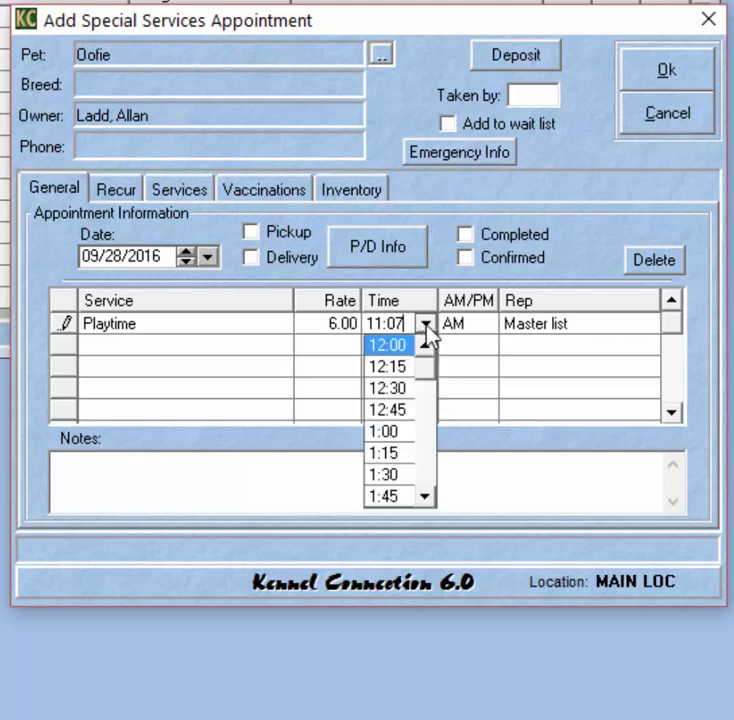
pyautogui.click(423, 400)
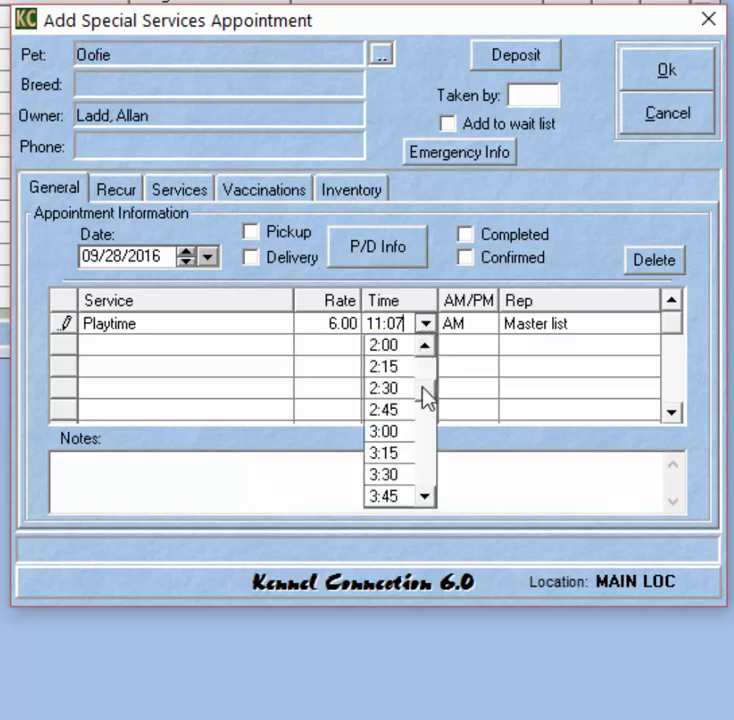
pyautogui.click(430, 455)
pyautogui.click(429, 470)
pyautogui.click(429, 475)
pyautogui.click(425, 482)
pyautogui.click(392, 453)
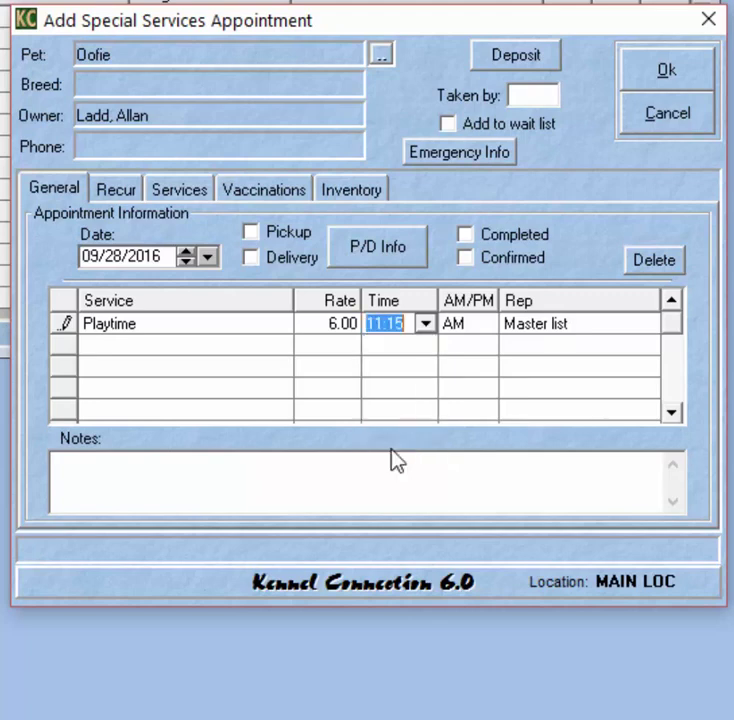
pyautogui.click(585, 326)
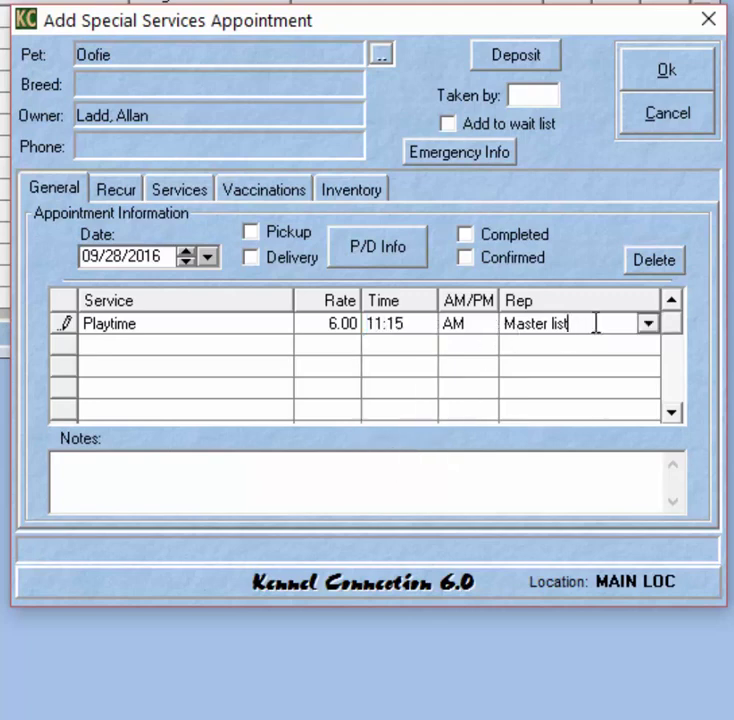
pyautogui.click(648, 324)
pyautogui.click(648, 327)
# Add Pool Time as the second service of the appointment, scheduled for 12:45 PM.
pyautogui.click(280, 345)
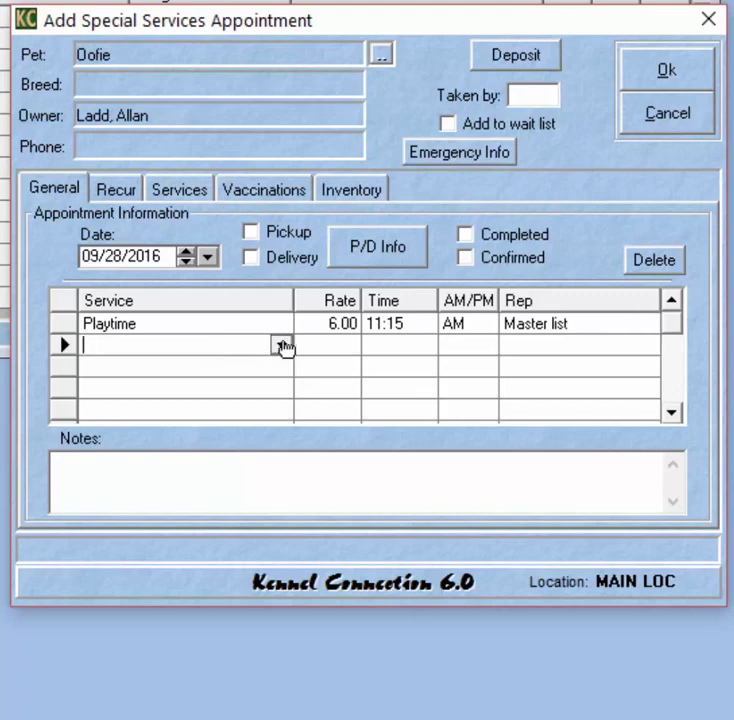
pyautogui.click(282, 345)
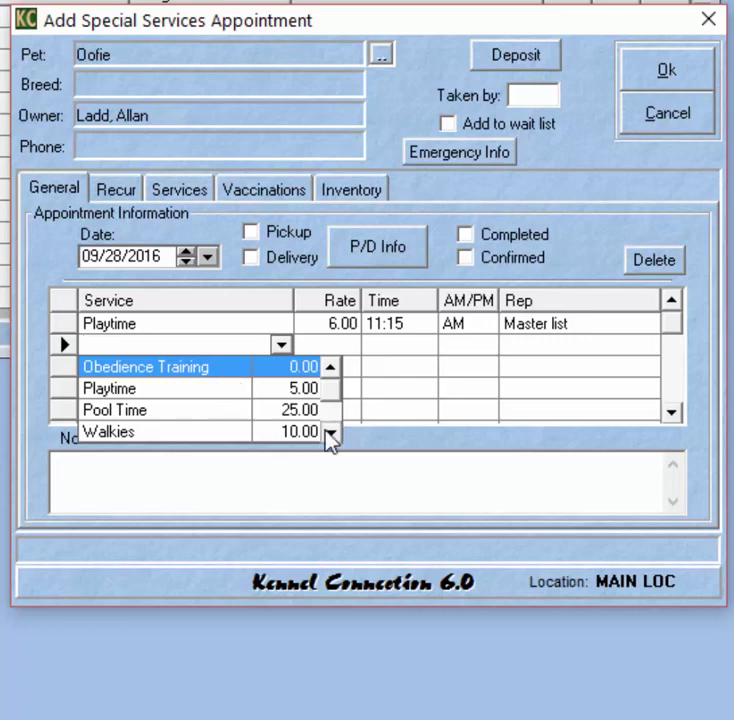
pyautogui.click(208, 410)
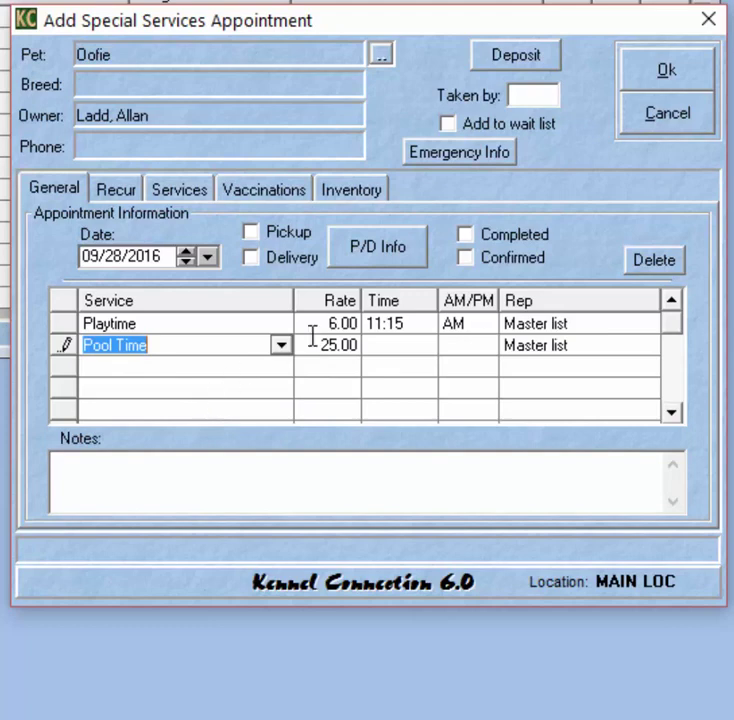
pyautogui.click(374, 345)
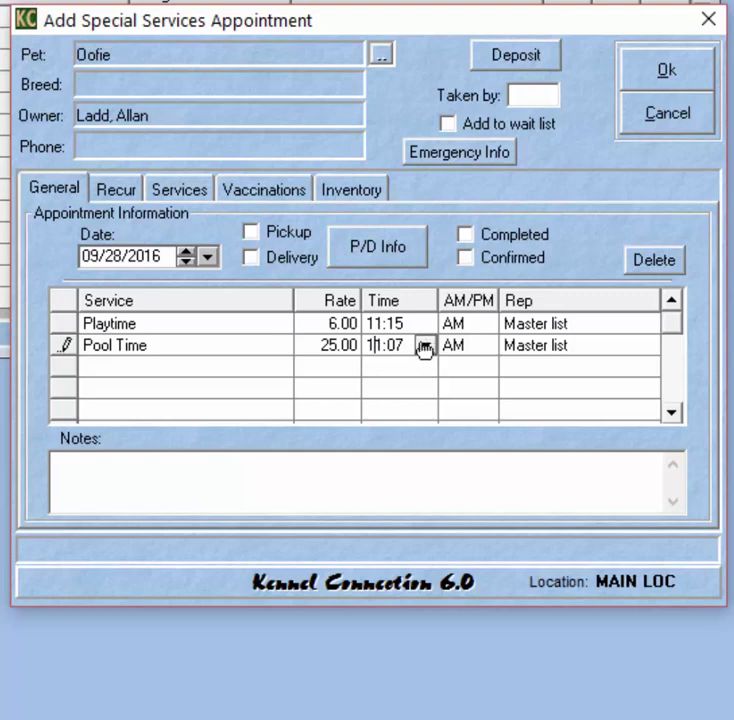
pyautogui.click(425, 345)
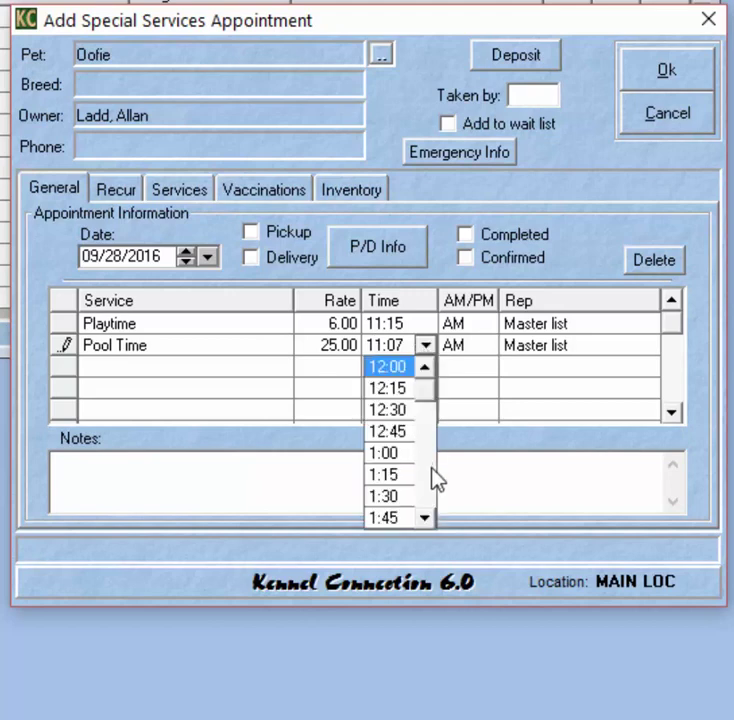
pyautogui.scroll(-3, 437, 480)
pyautogui.scroll(3, 430, 403)
pyautogui.click(396, 431)
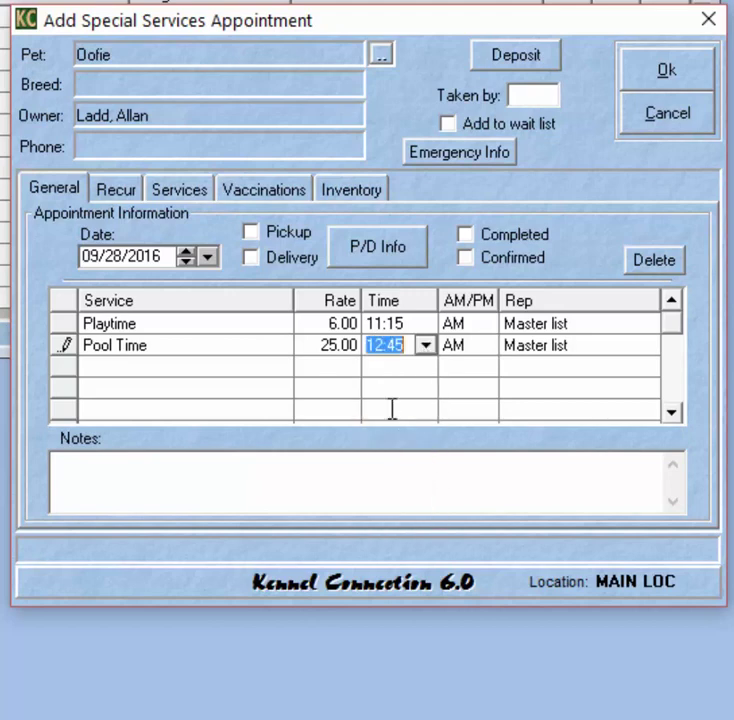
pyautogui.click(492, 342)
pyautogui.click(488, 346)
pyautogui.click(473, 393)
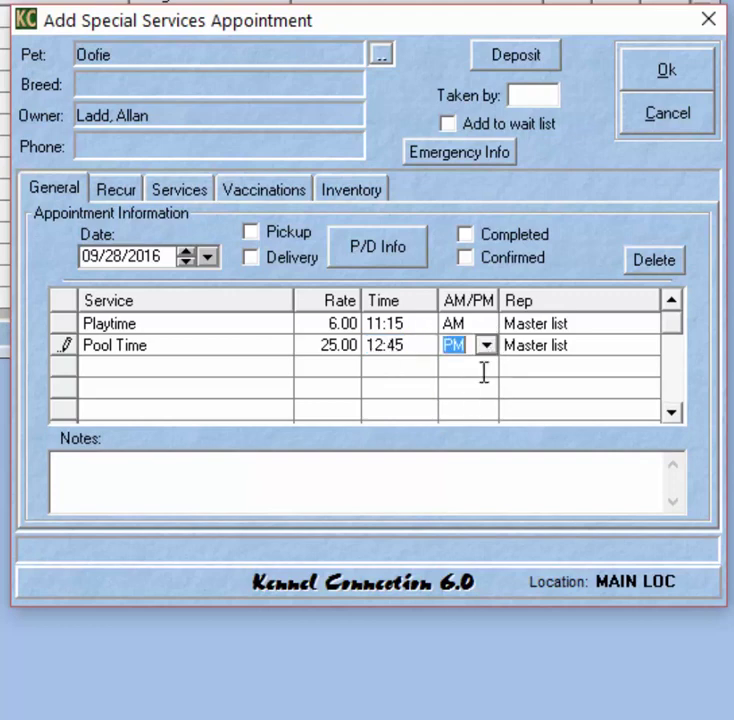
# Add another Playtime service at 3:00 PM as the third entry and save the appointment.
pyautogui.click(156, 364)
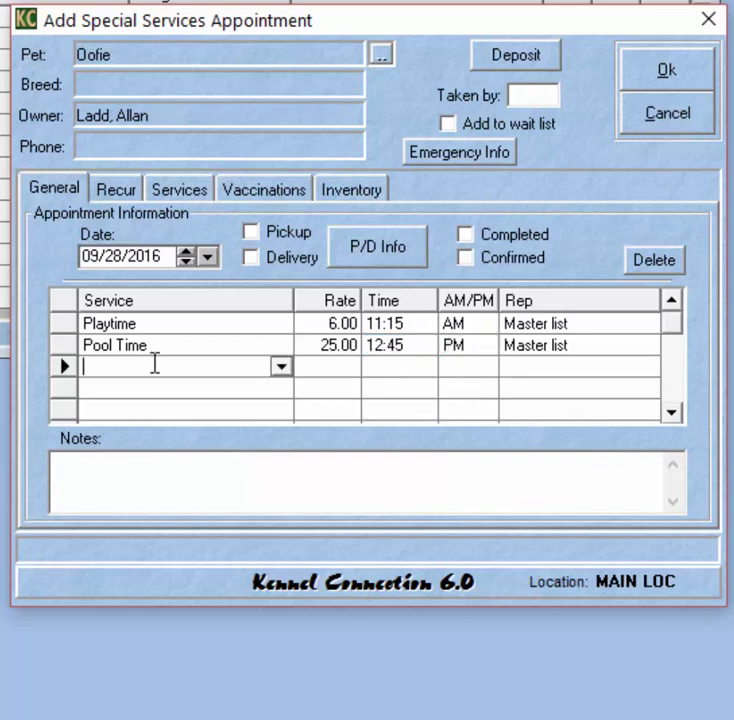
pyautogui.click(281, 367)
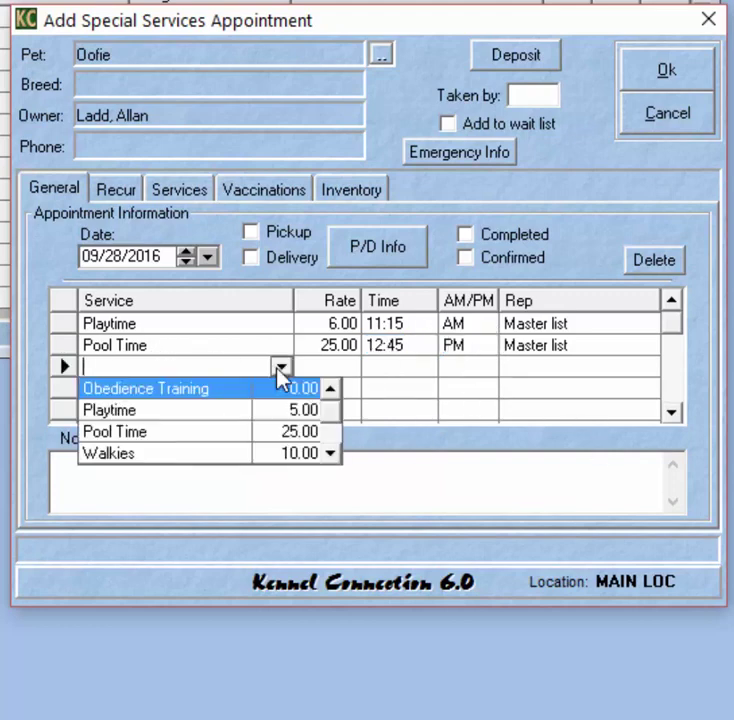
pyautogui.click(278, 420)
pyautogui.click(416, 366)
pyautogui.click(426, 366)
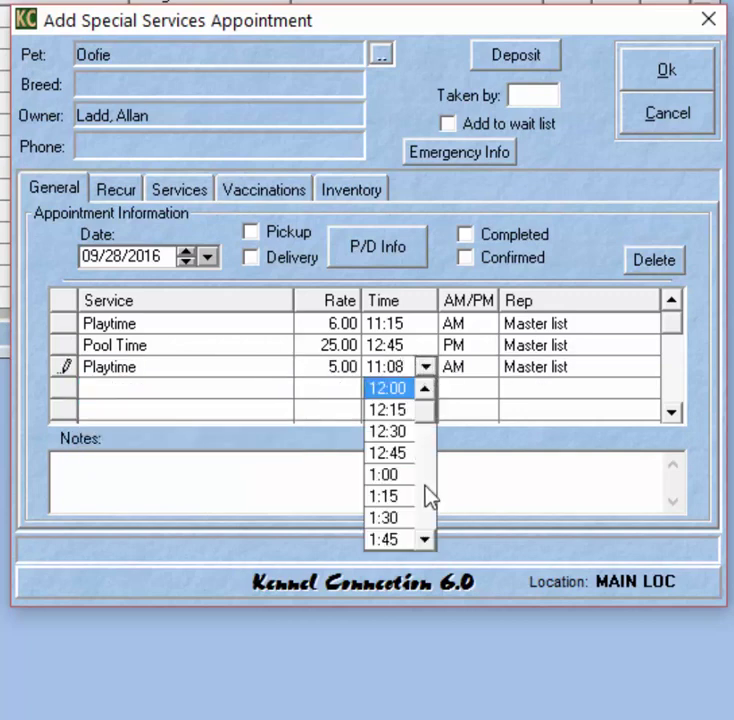
pyautogui.click(426, 505)
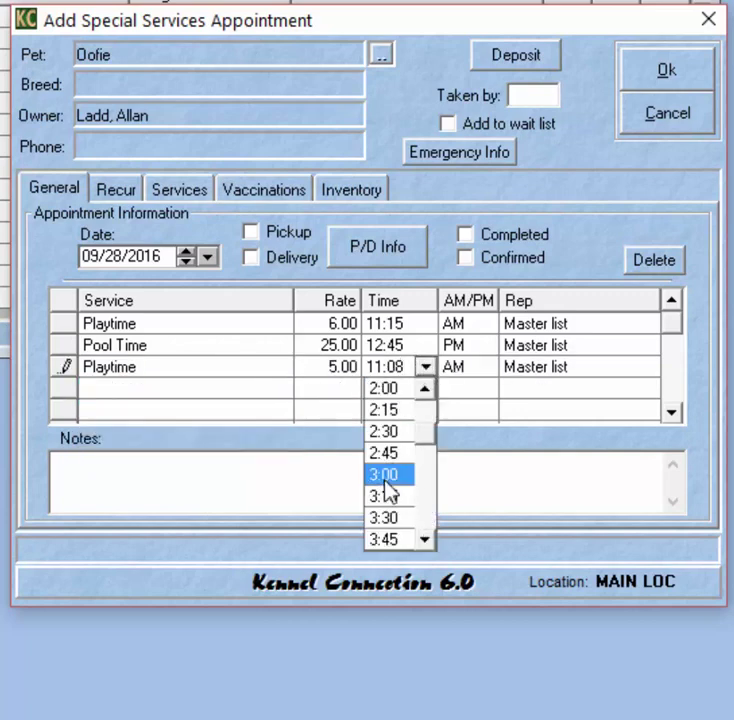
pyautogui.click(386, 476)
pyautogui.click(468, 366)
pyautogui.click(486, 367)
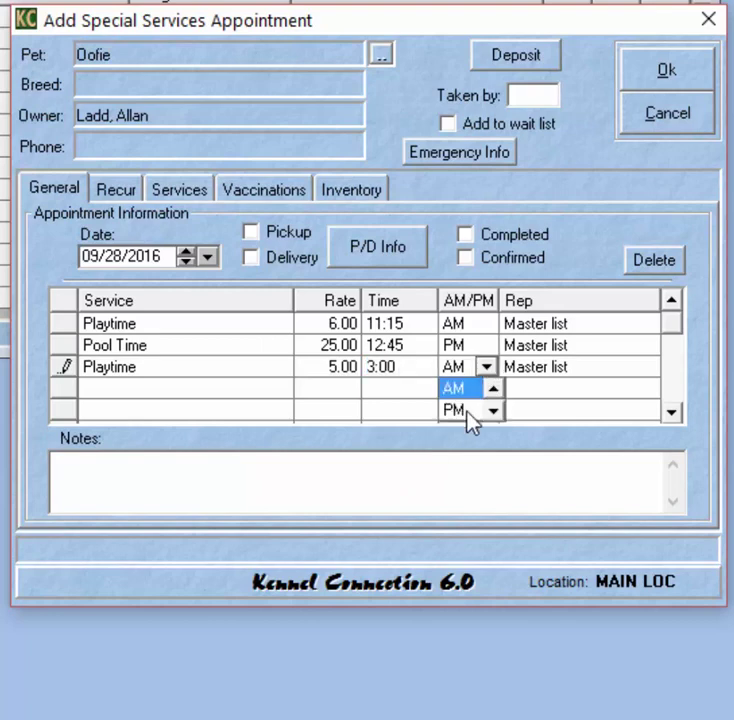
pyautogui.click(466, 411)
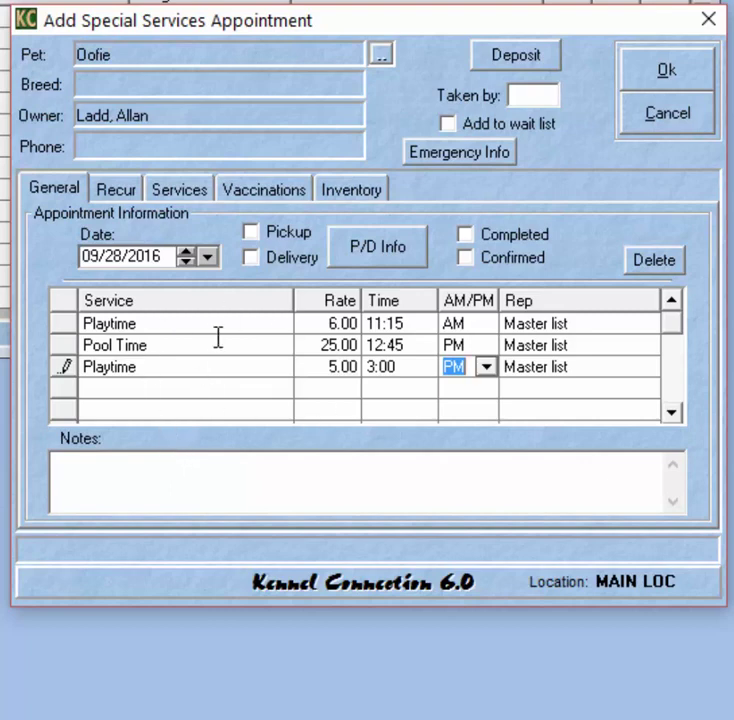
pyautogui.click(668, 75)
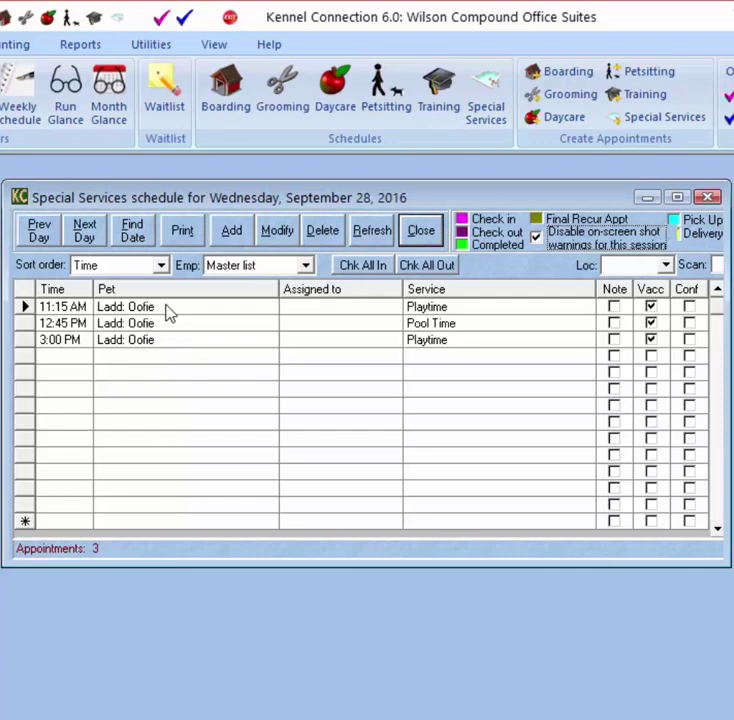
# Check in Oofie's 11:15 AM Playtime appointment without printing the card or contract.
pyautogui.click(160, 20)
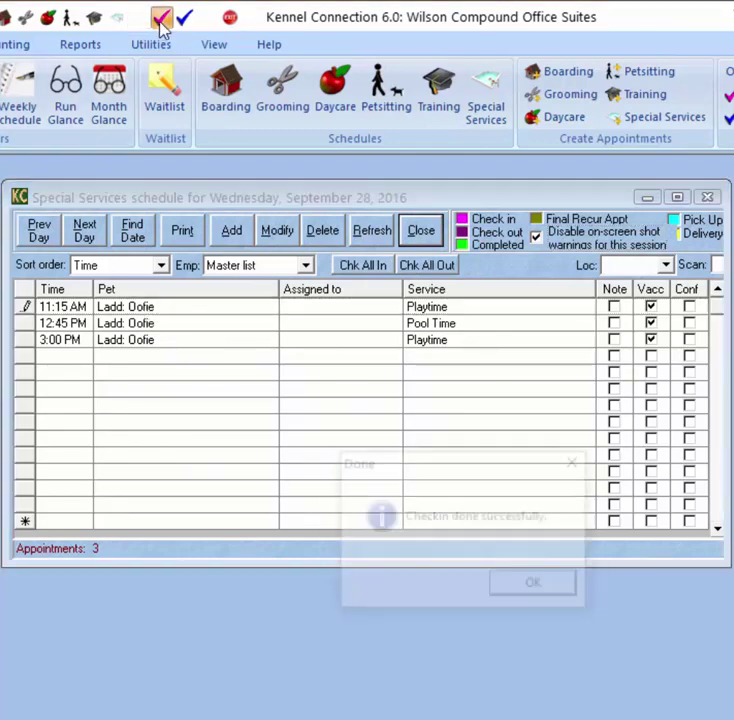
pyautogui.click(542, 584)
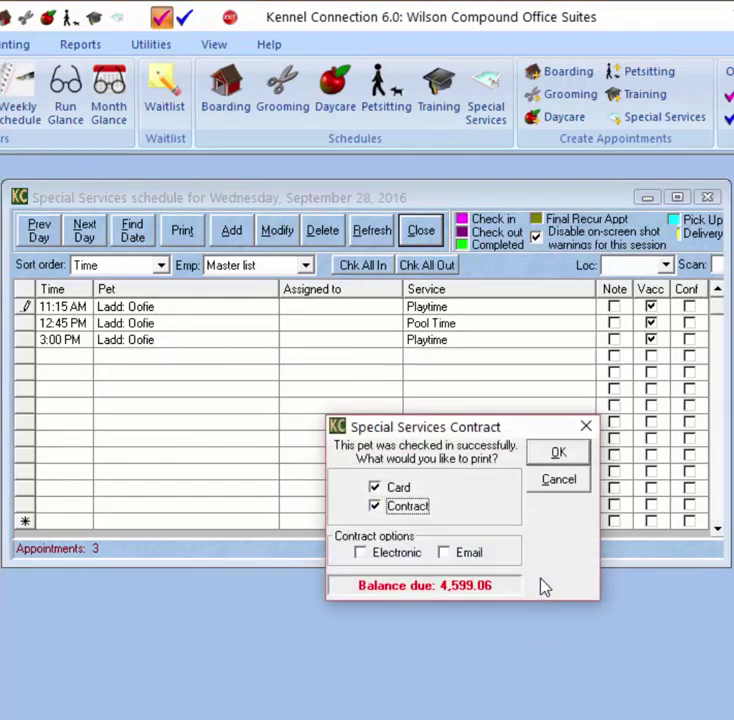
pyautogui.click(545, 482)
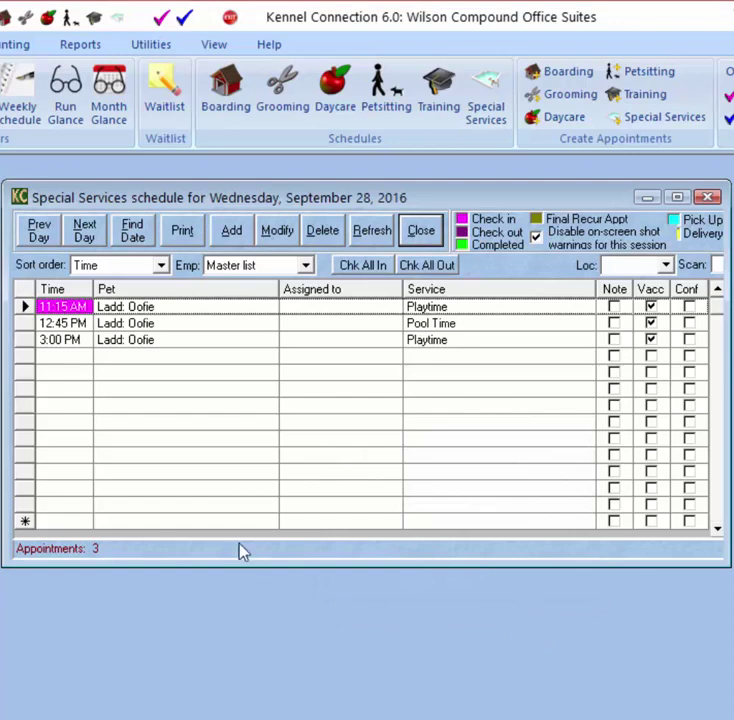
# Check out Oofie's 11:15 AM Playtime appointment and dismiss the notices.
pyautogui.click(184, 19)
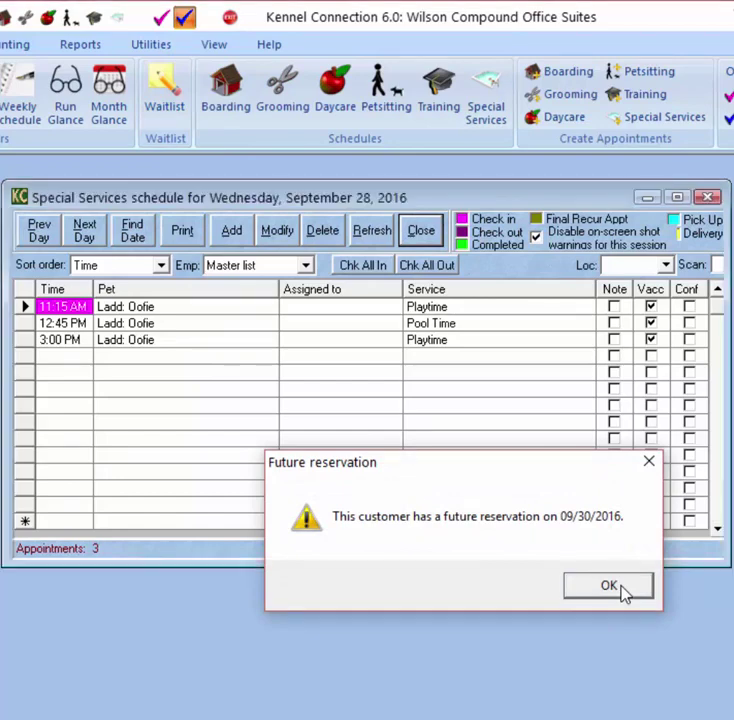
pyautogui.click(609, 586)
pyautogui.click(631, 590)
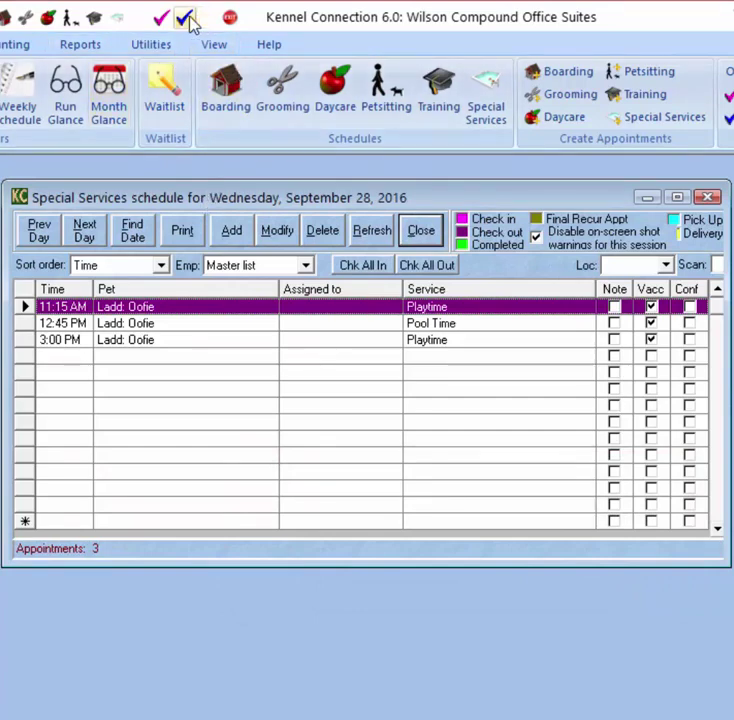
# Check in Oofie's 12:45 PM Pool Time appointment and dismiss the notices.
pyautogui.click(138, 324)
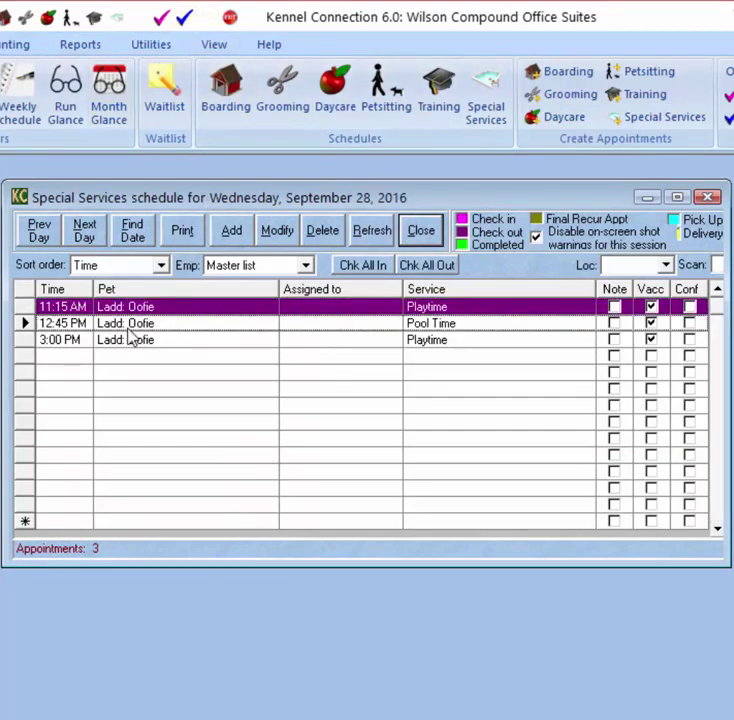
pyautogui.click(160, 18)
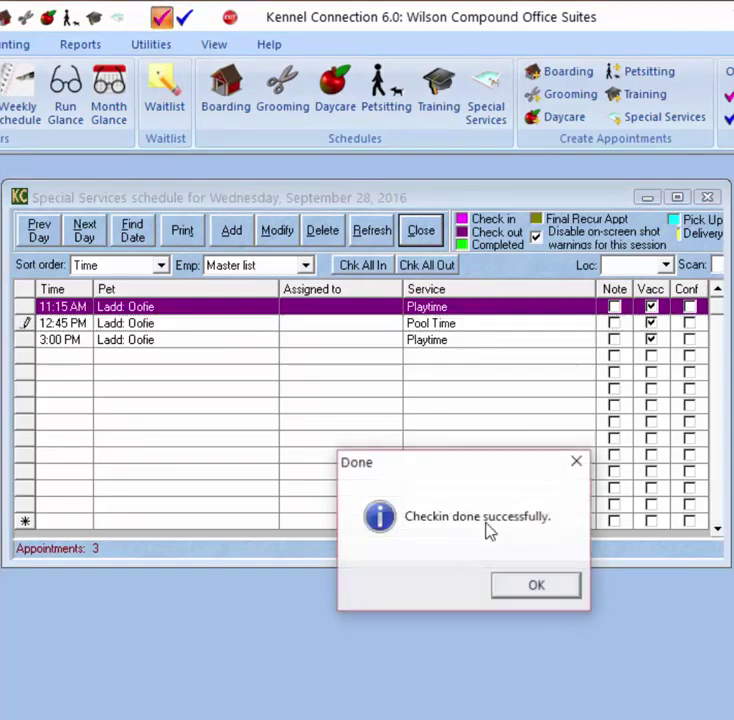
pyautogui.click(537, 585)
pyautogui.click(566, 484)
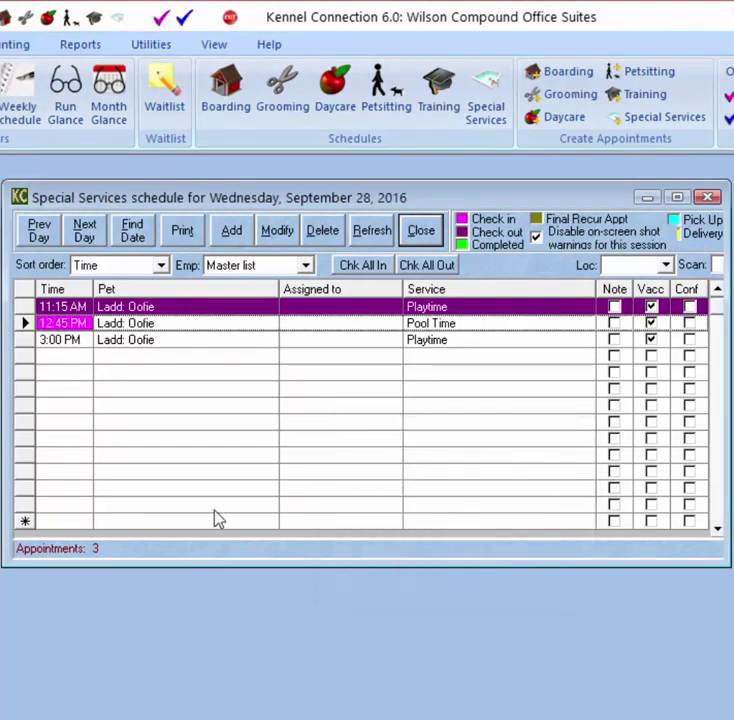
# Mark Oofie's 12:45 PM Pool Time appointment as completed.
pyautogui.rightClick(145, 329)
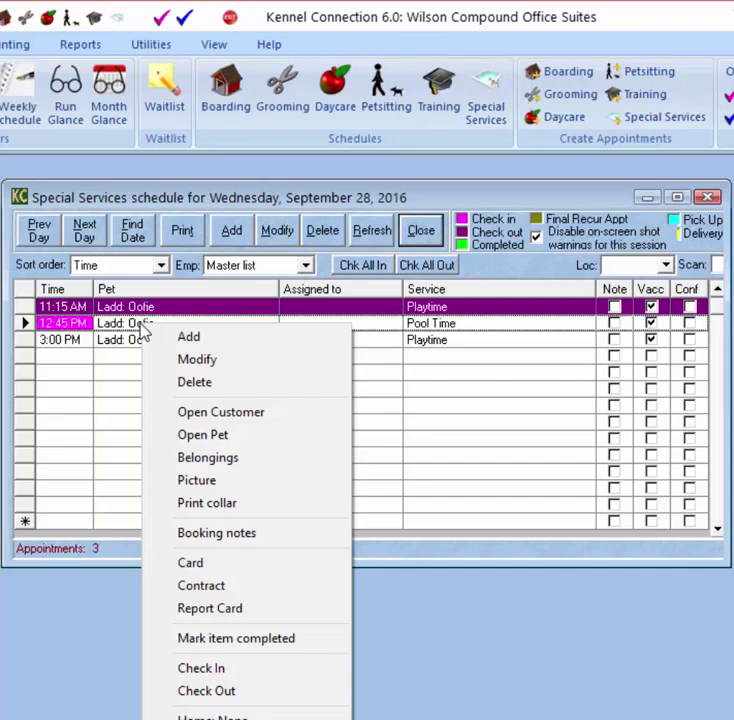
pyautogui.click(237, 645)
pyautogui.click(548, 585)
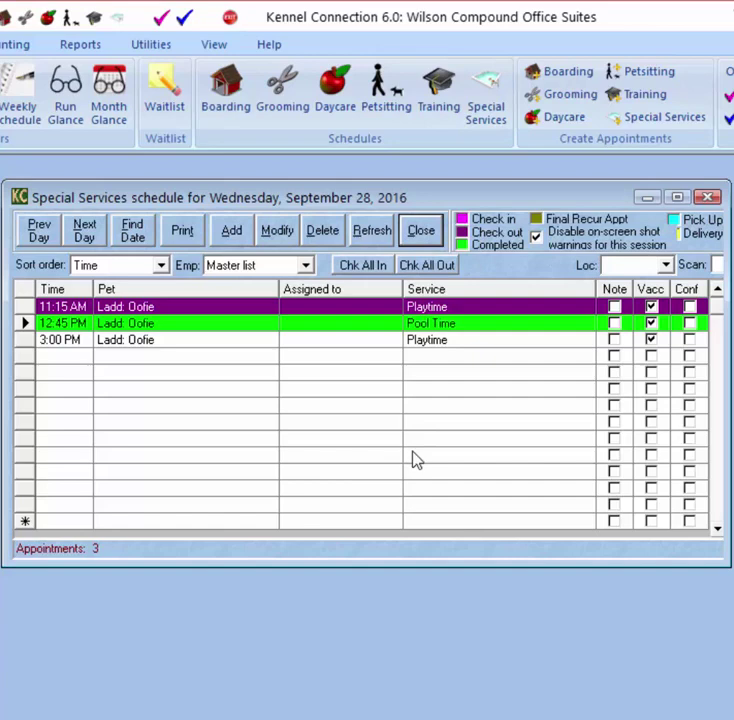
# Start a new special services appointment for the pet Bat Manuel, dismiss the vaccination warning, and set the date to 09/30/2016.
pyautogui.rightClick(243, 332)
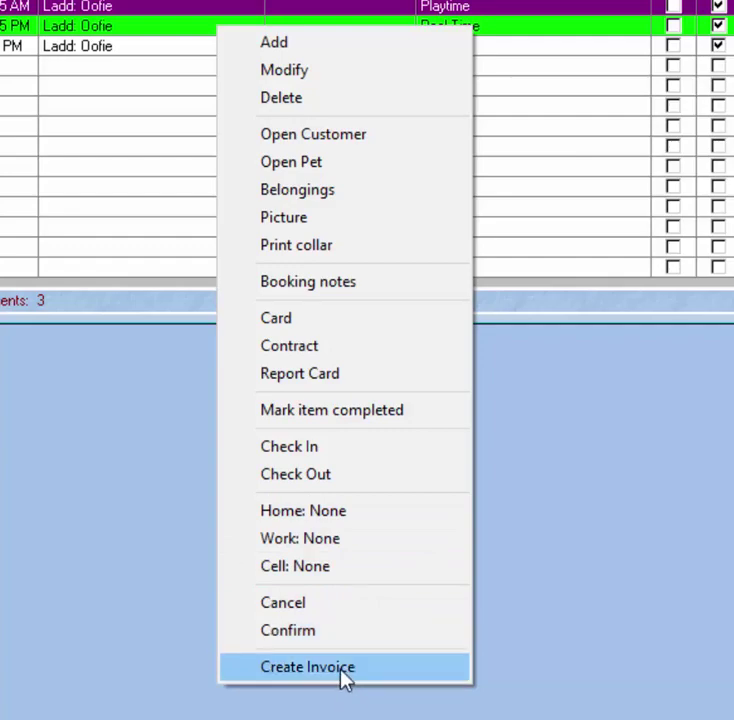
pyautogui.click(603, 442)
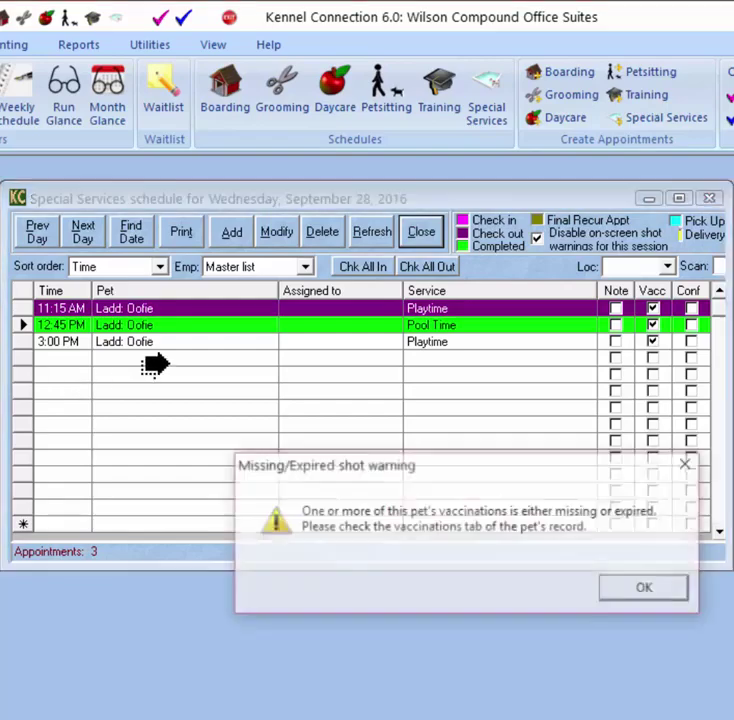
pyautogui.click(646, 588)
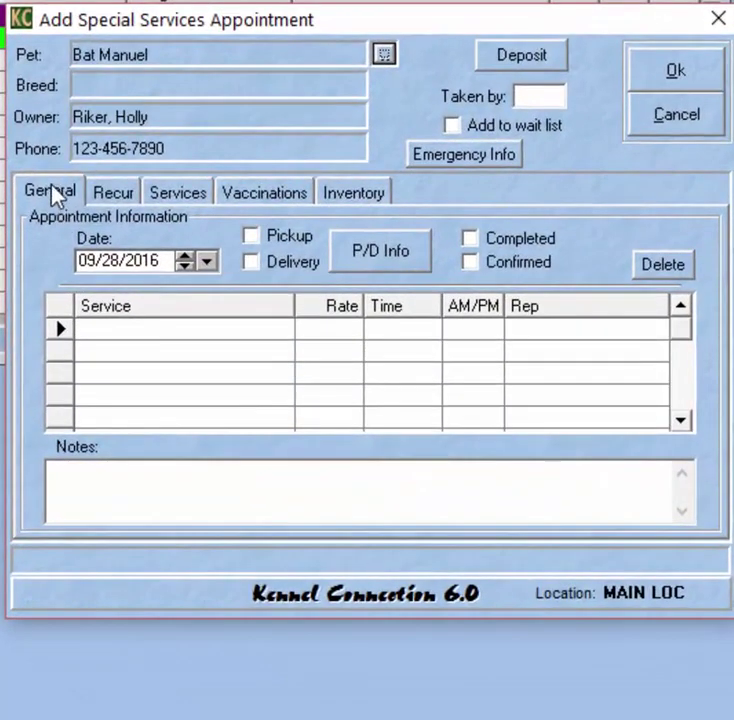
pyautogui.click(254, 327)
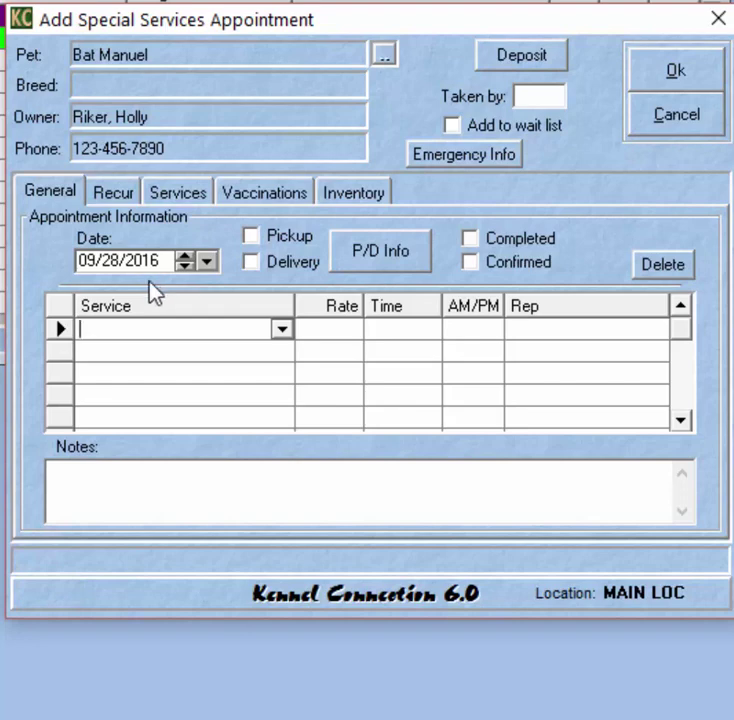
pyautogui.click(206, 261)
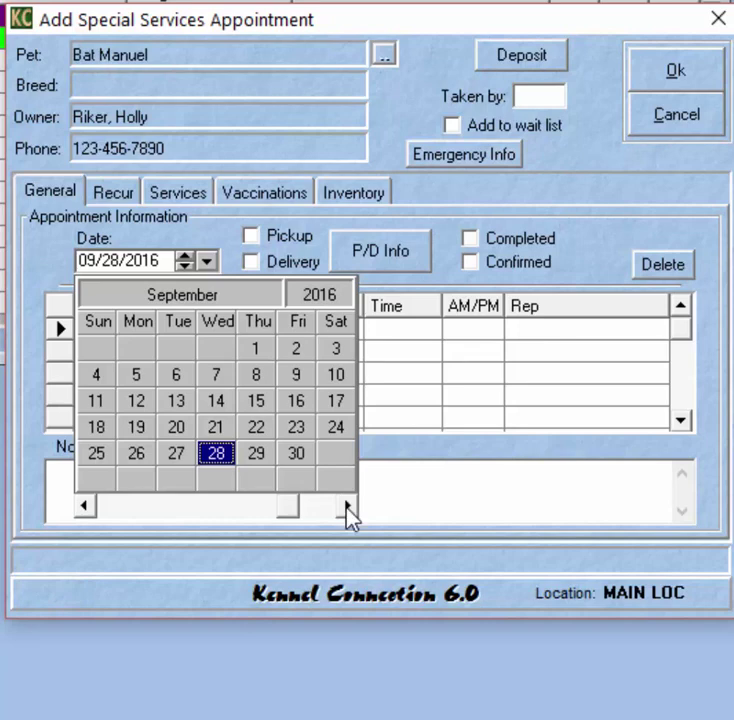
pyautogui.click(301, 459)
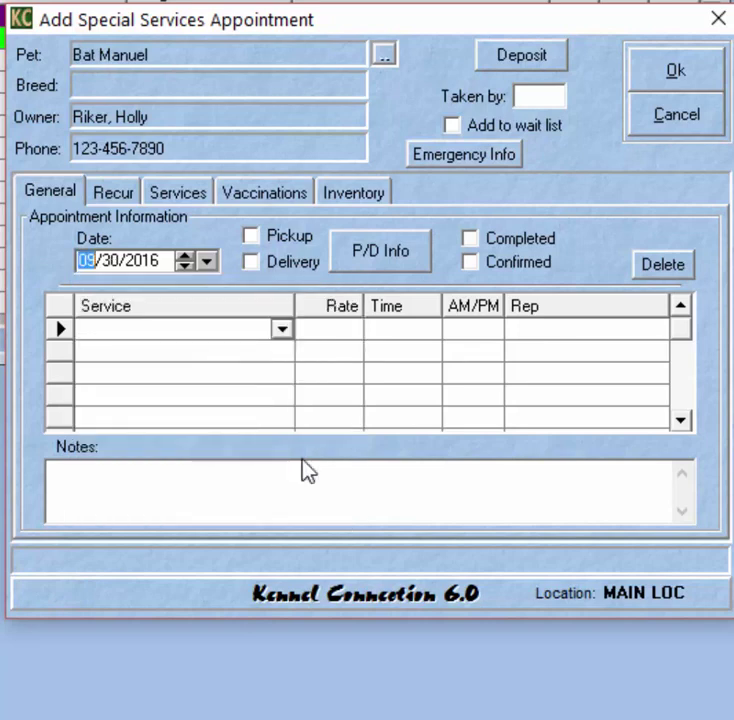
# Add Pool Time at 1:30 PM as the first service of Bat Manuel's appointment.
pyautogui.click(283, 330)
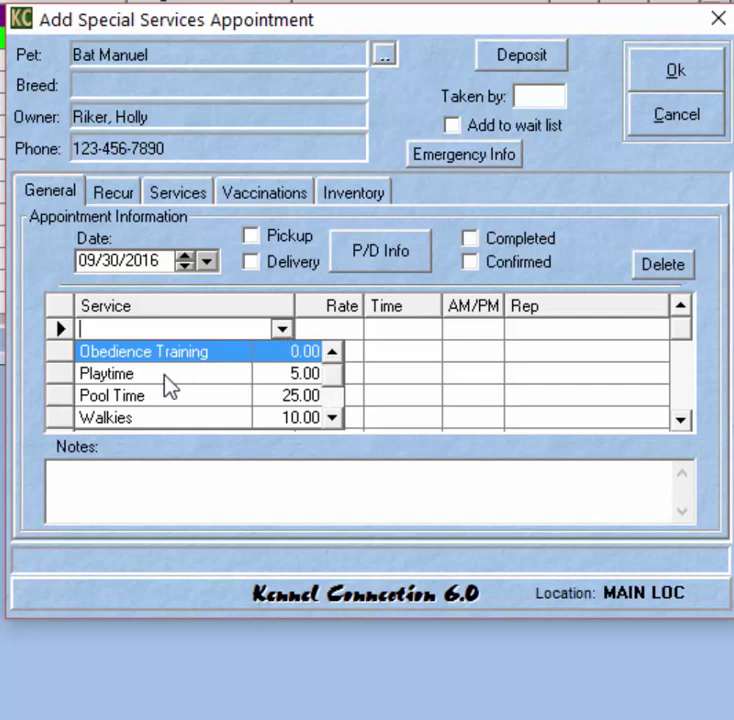
pyautogui.click(146, 397)
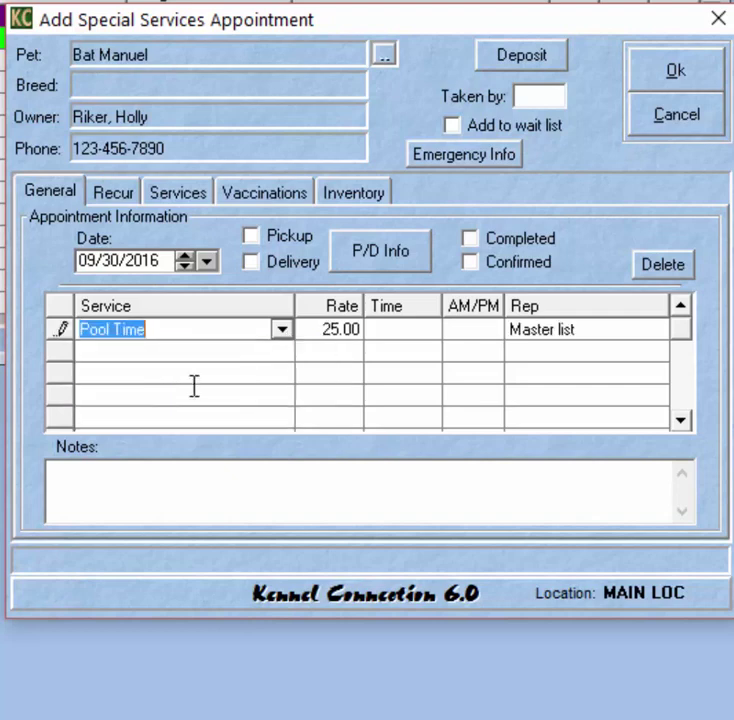
pyautogui.click(385, 330)
pyautogui.click(429, 329)
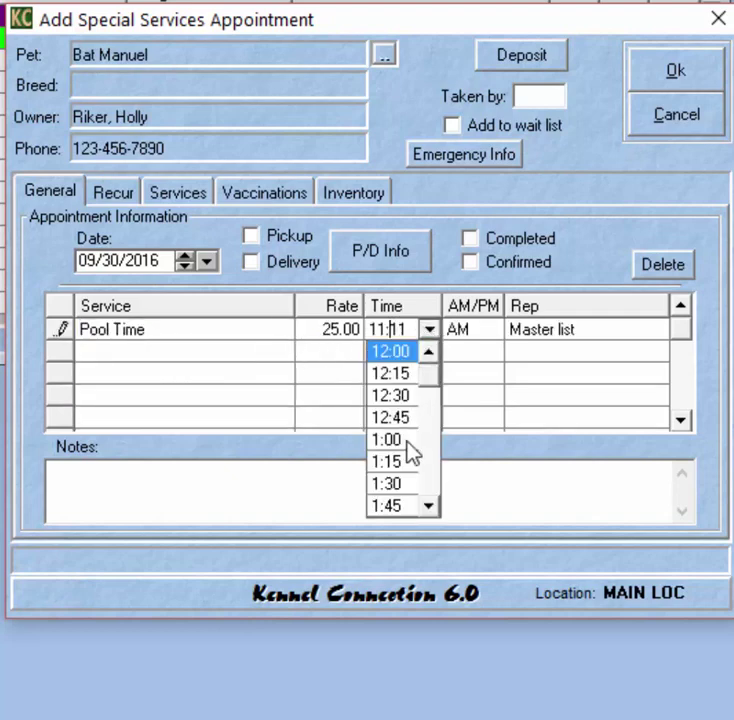
pyautogui.click(392, 484)
pyautogui.click(484, 329)
pyautogui.click(491, 329)
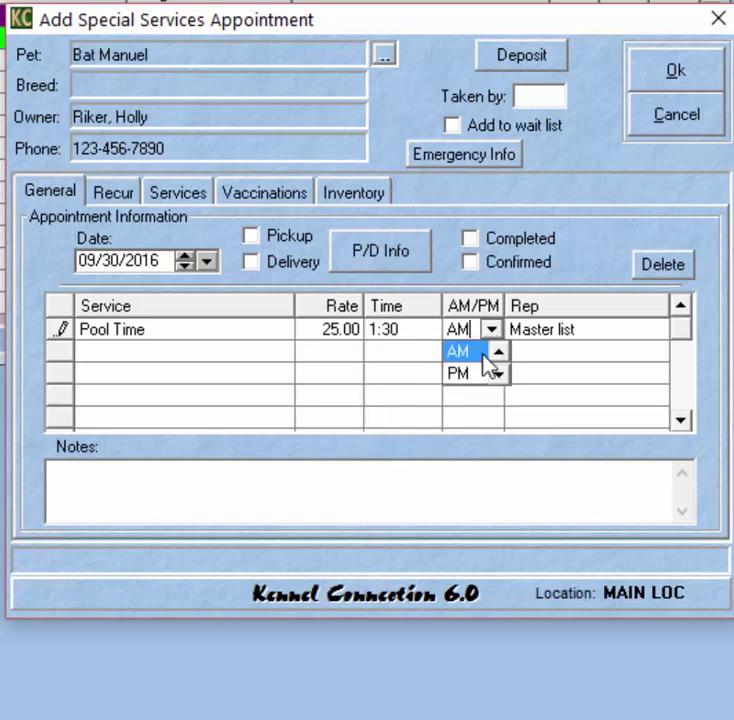
pyautogui.click(466, 380)
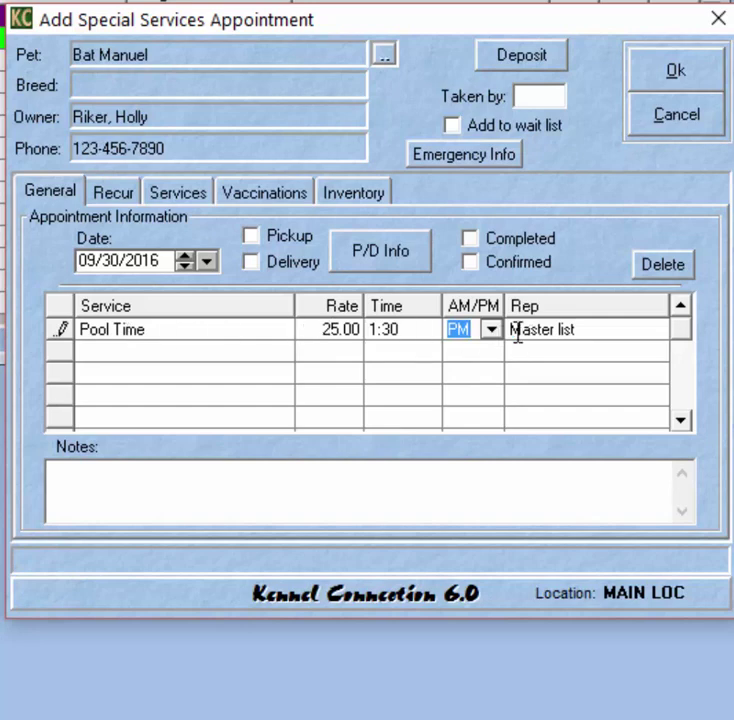
# Set Bat Manuel's appointment to recur on Monday, Tuesday, Wednesday, Thursday and Friday.
pyautogui.click(112, 200)
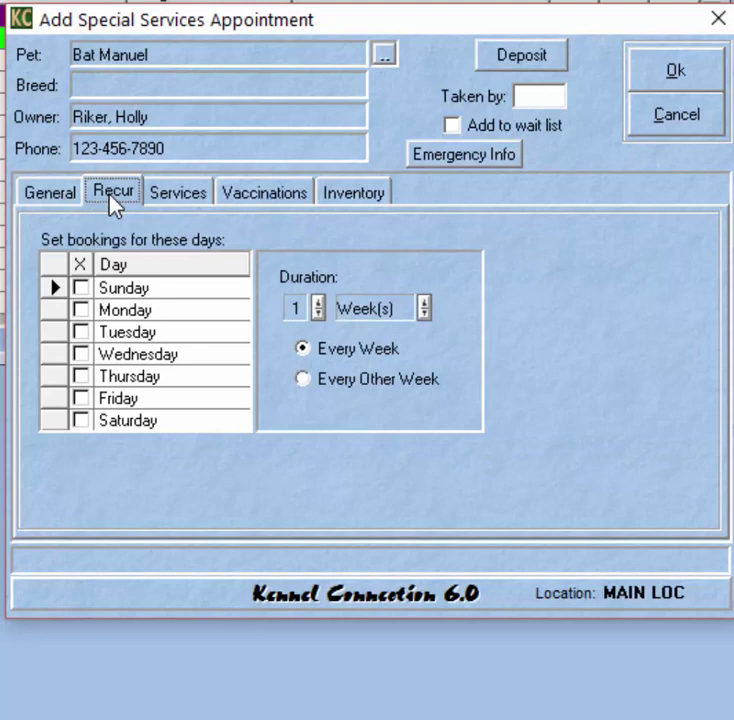
pyautogui.click(50, 198)
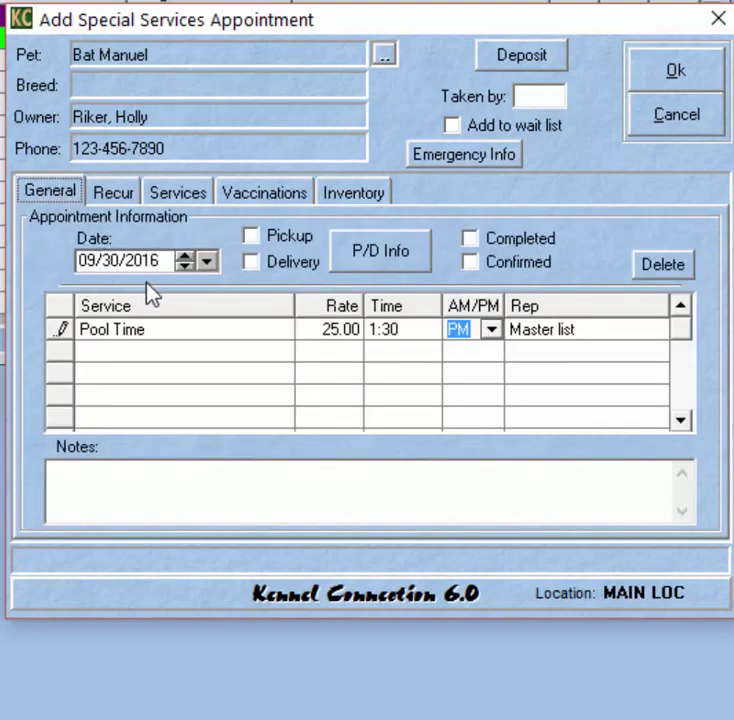
pyautogui.click(114, 198)
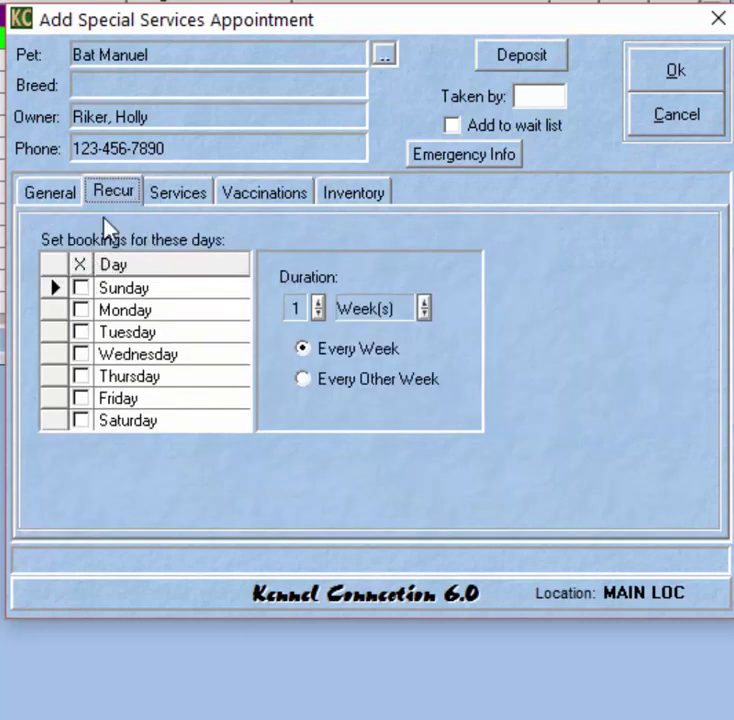
pyautogui.click(81, 310)
pyautogui.click(81, 332)
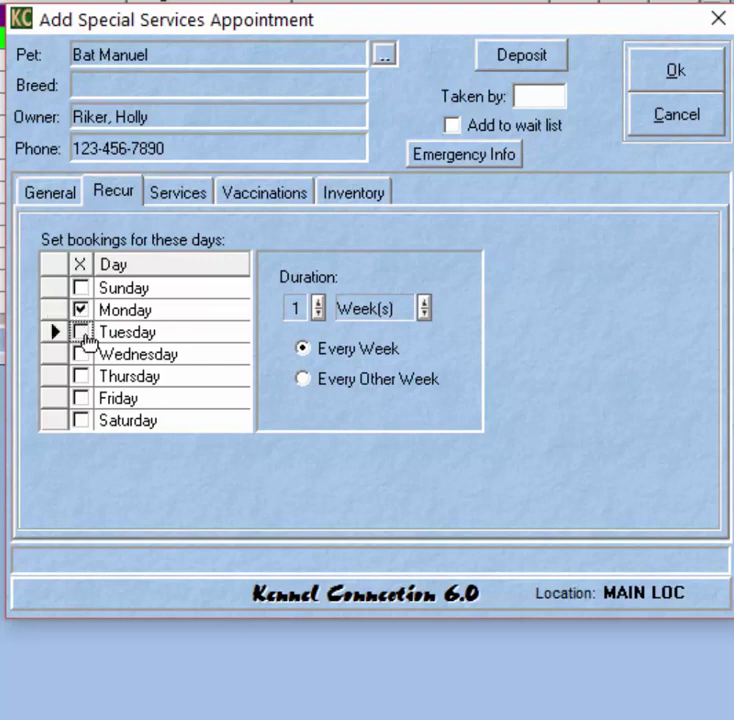
pyautogui.click(83, 356)
pyautogui.click(81, 378)
pyautogui.click(81, 400)
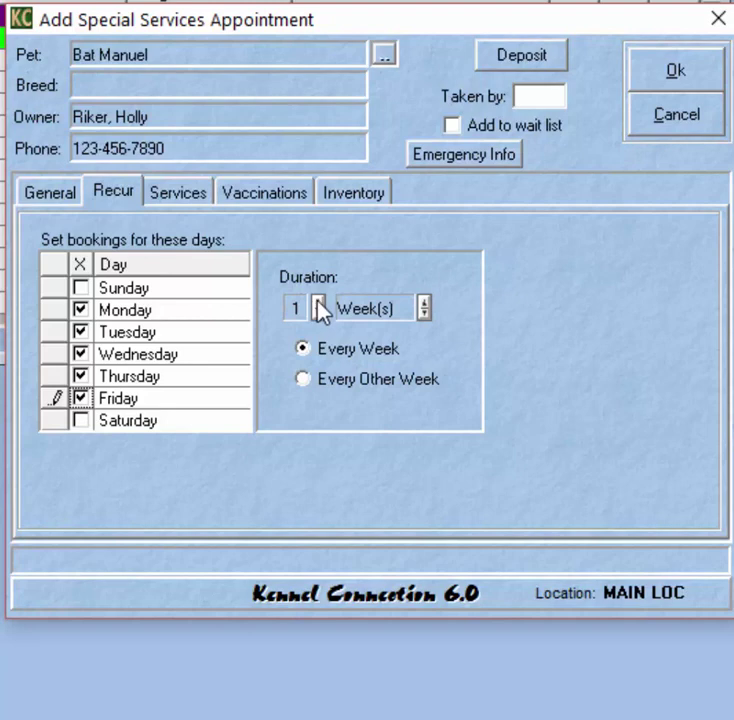
# Set the recurrence duration to 2 weeks, save the appointment, and confirm setting the recurring appointments.
pyautogui.click(425, 304)
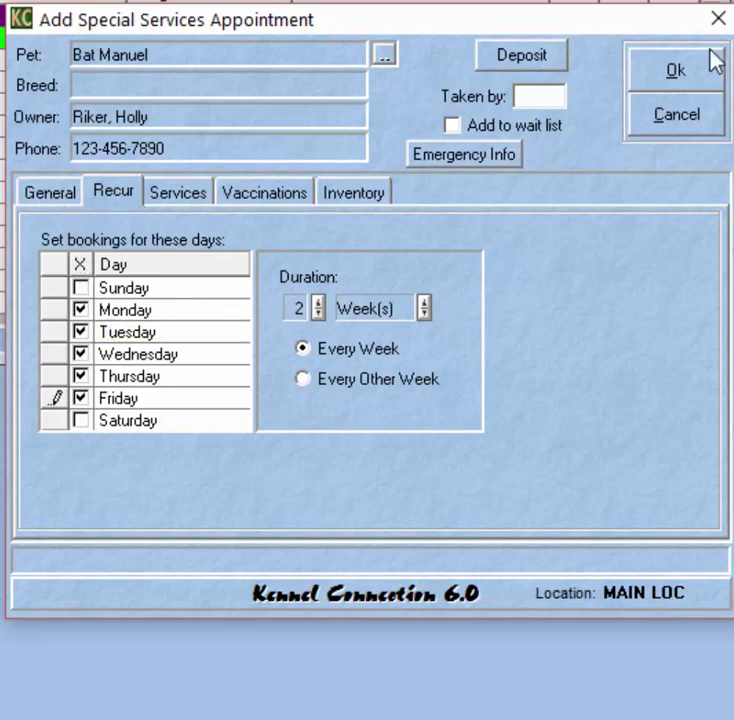
pyautogui.click(663, 87)
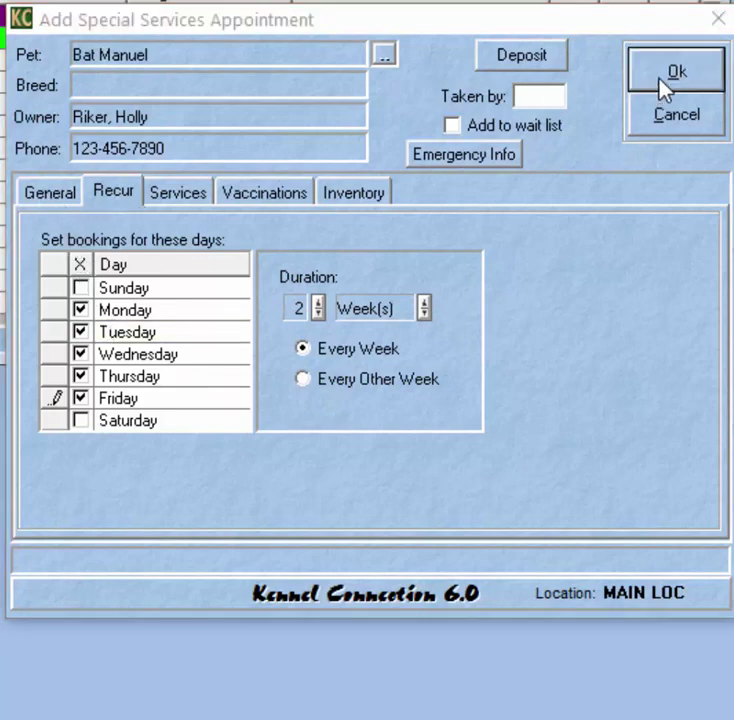
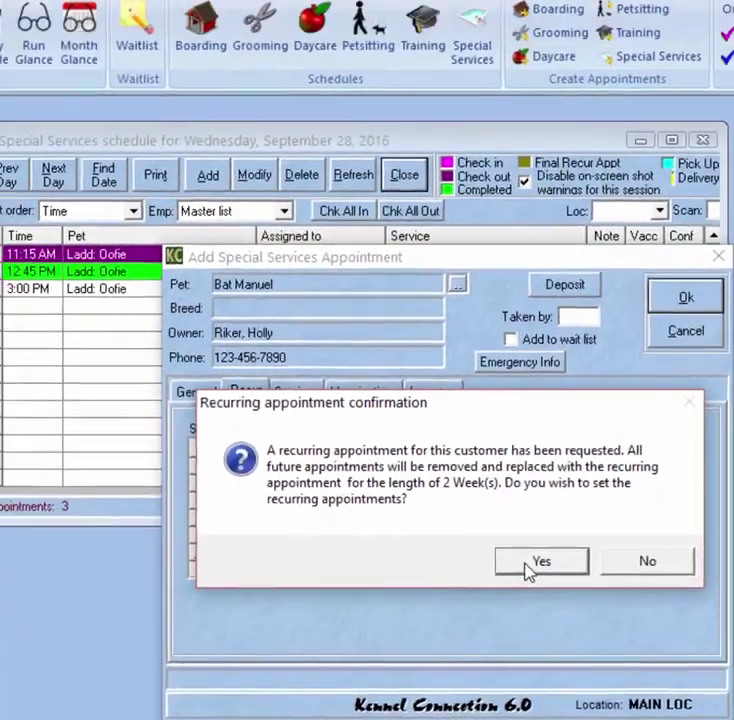
pyautogui.click(492, 410)
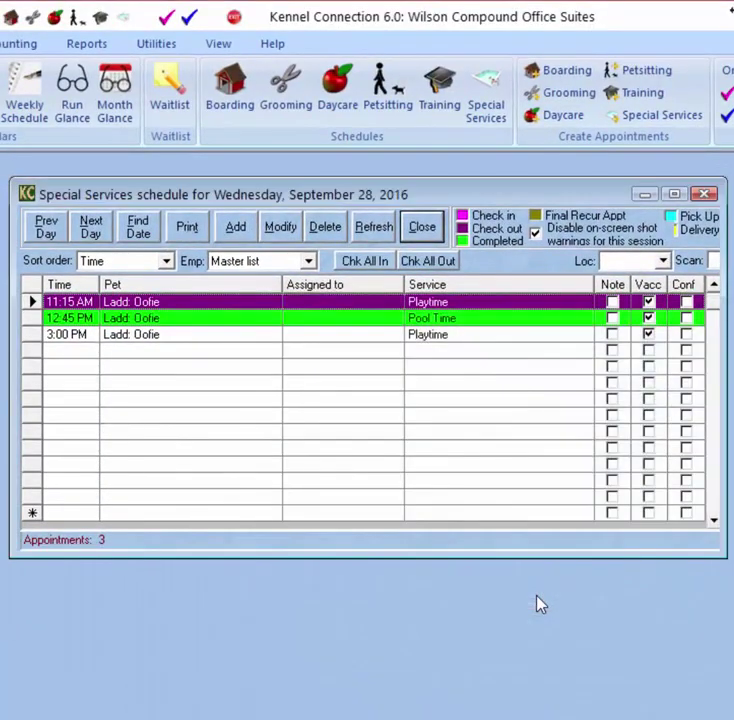
# Look through the special services schedule day by day up to October 5, 2016 for Bat Manuel's recurring Pool Time appointments.
pyautogui.click(90, 229)
pyautogui.click(93, 231)
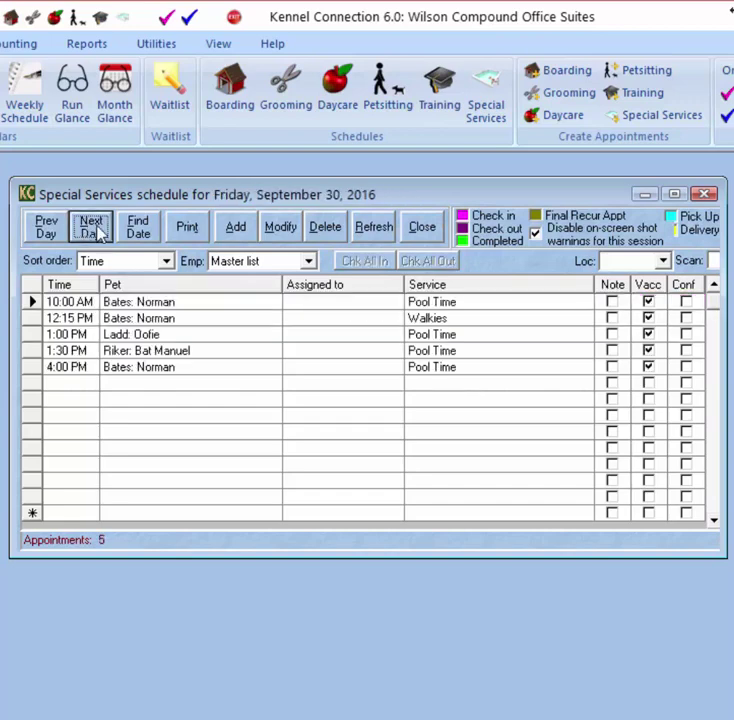
pyautogui.click(178, 356)
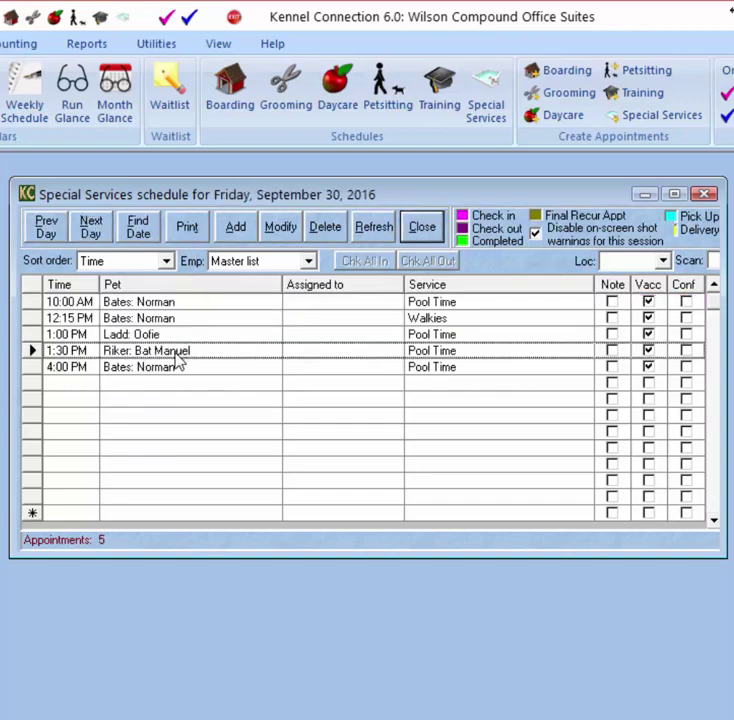
pyautogui.click(176, 358)
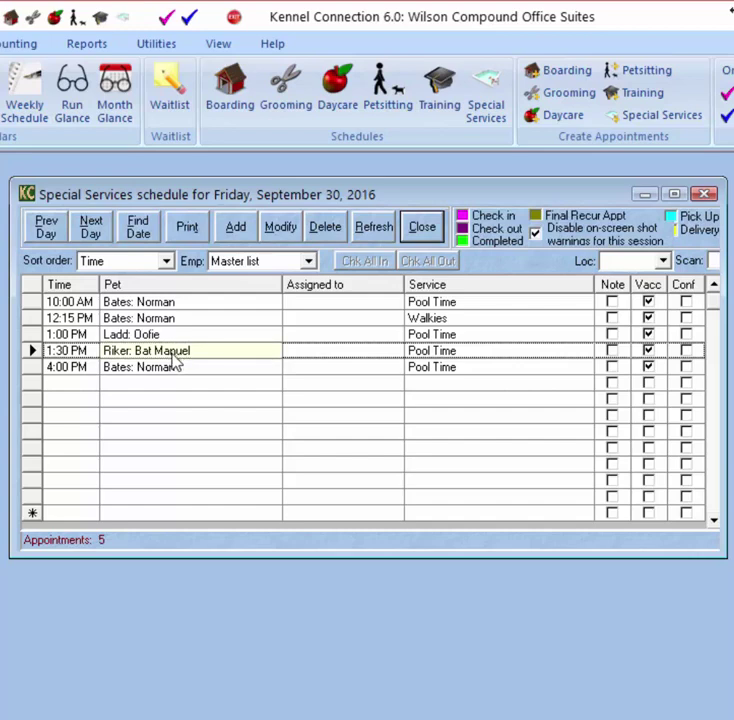
pyautogui.click(95, 230)
pyautogui.click(101, 231)
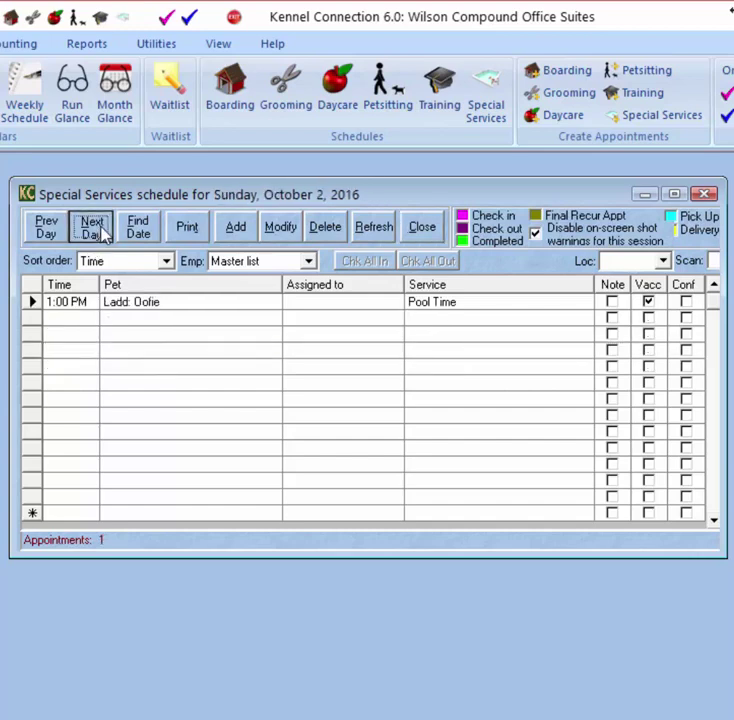
pyautogui.click(101, 231)
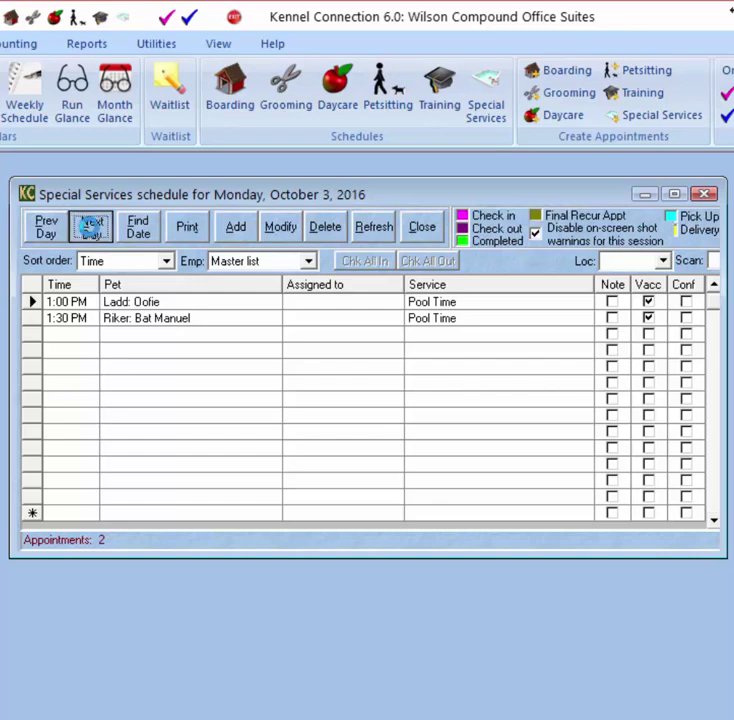
pyautogui.click(84, 224)
pyautogui.click(84, 224)
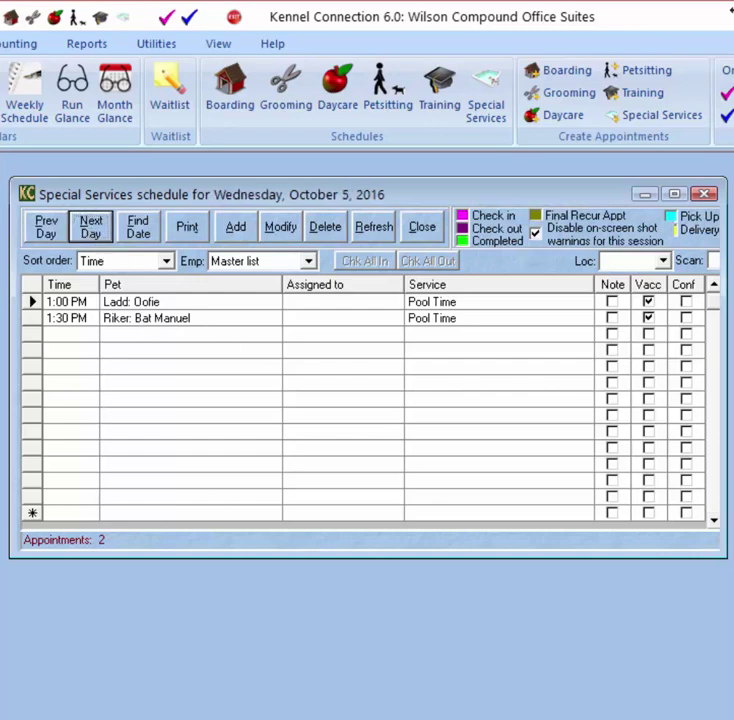
# Open Bat Manuel's pet record from the October 5 schedule and review the full list of special services dates.
pyautogui.doubleClick(145, 318)
pyautogui.click(652, 579)
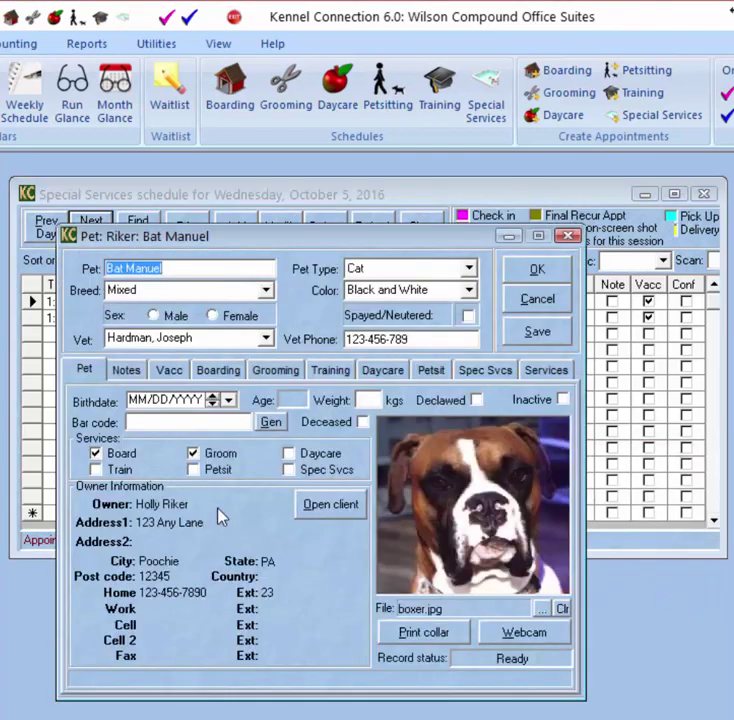
pyautogui.click(497, 372)
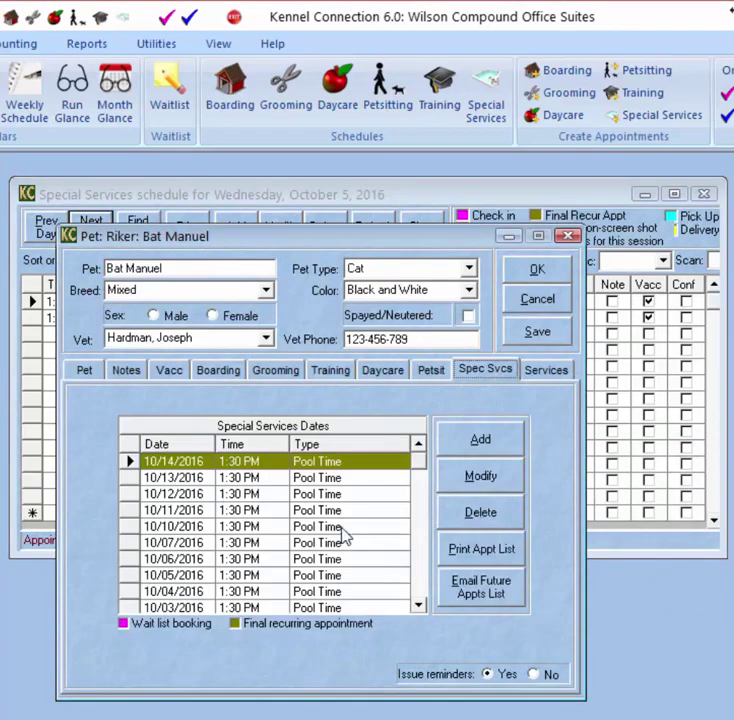
pyautogui.click(419, 605)
pyautogui.click(420, 605)
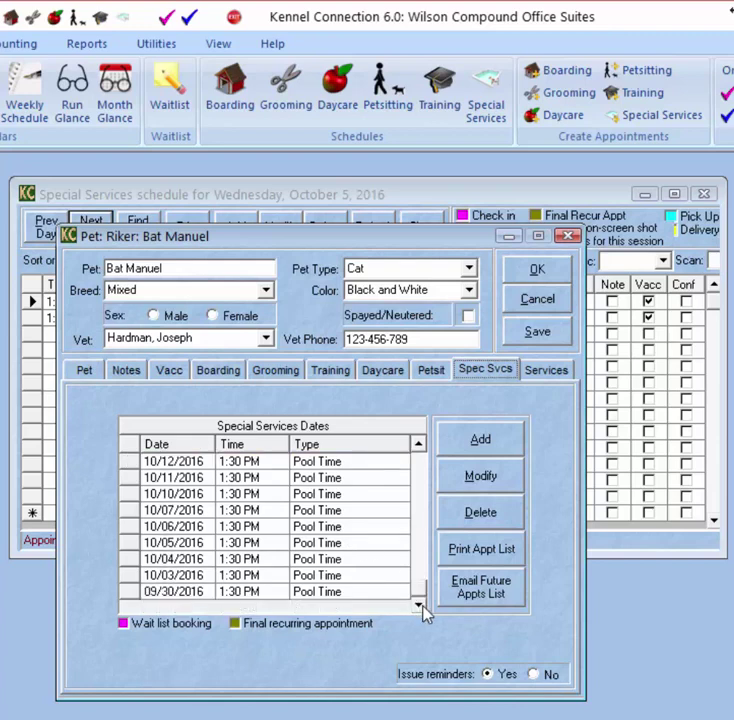
pyautogui.click(418, 446)
pyautogui.click(418, 446)
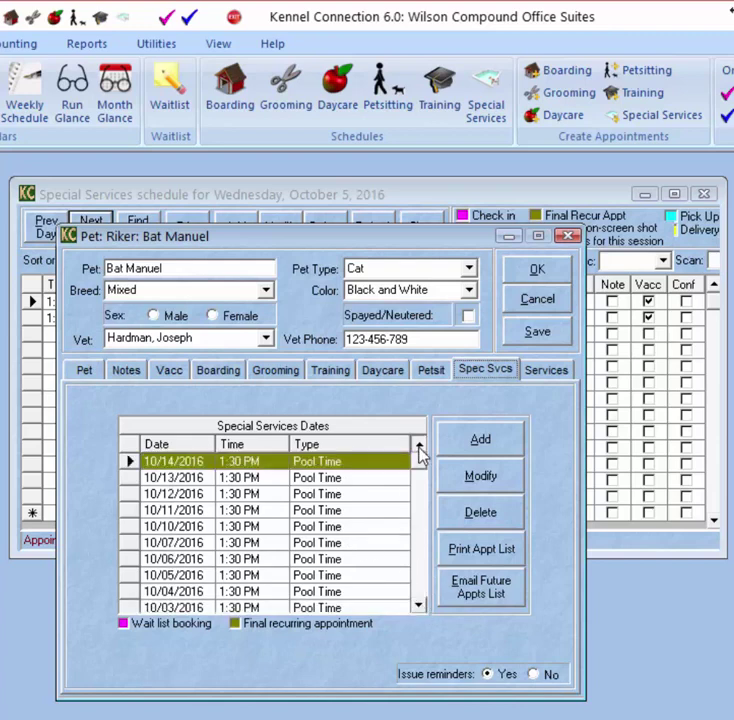
# Delete Bat Manuel's 10/10/2016 Pool Time booking from the special services dates and close the pet record.
pyautogui.click(256, 478)
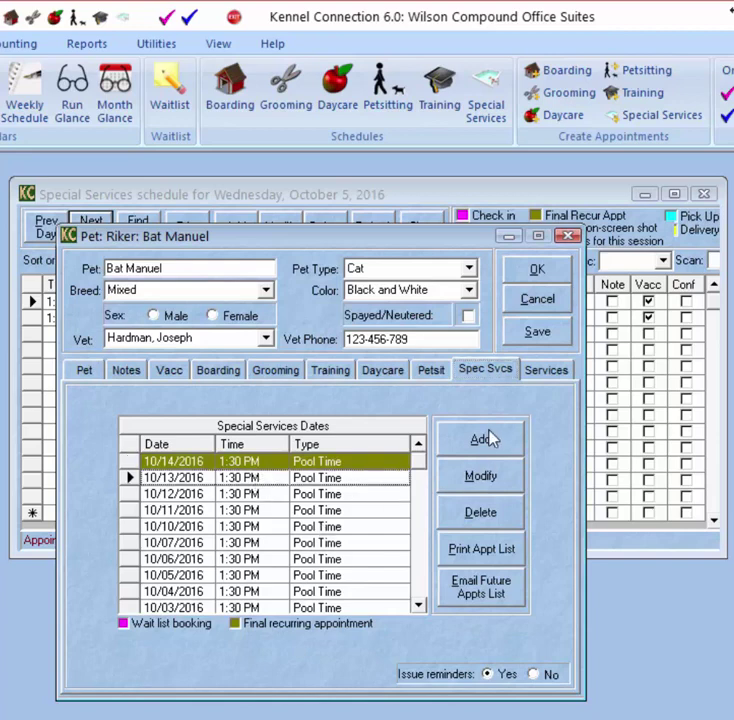
pyautogui.click(272, 495)
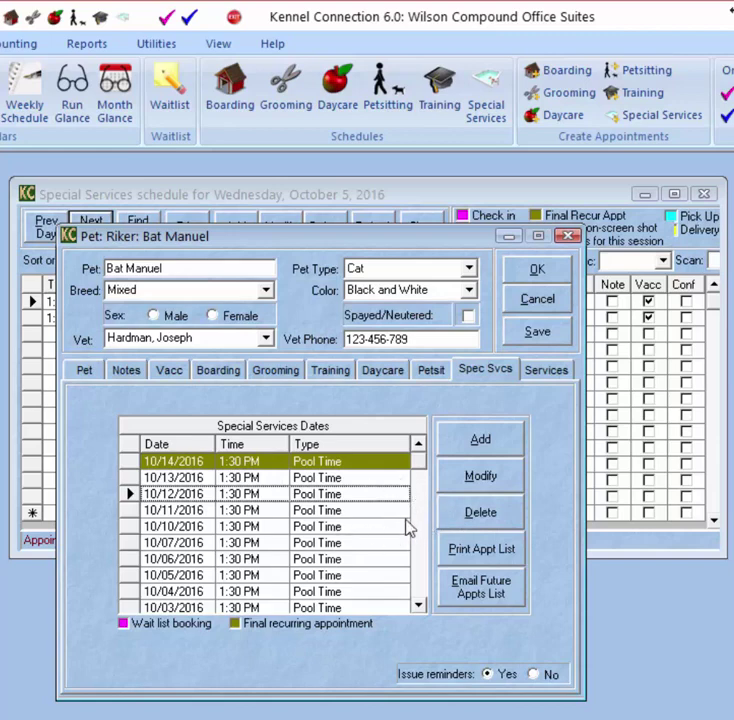
pyautogui.click(200, 527)
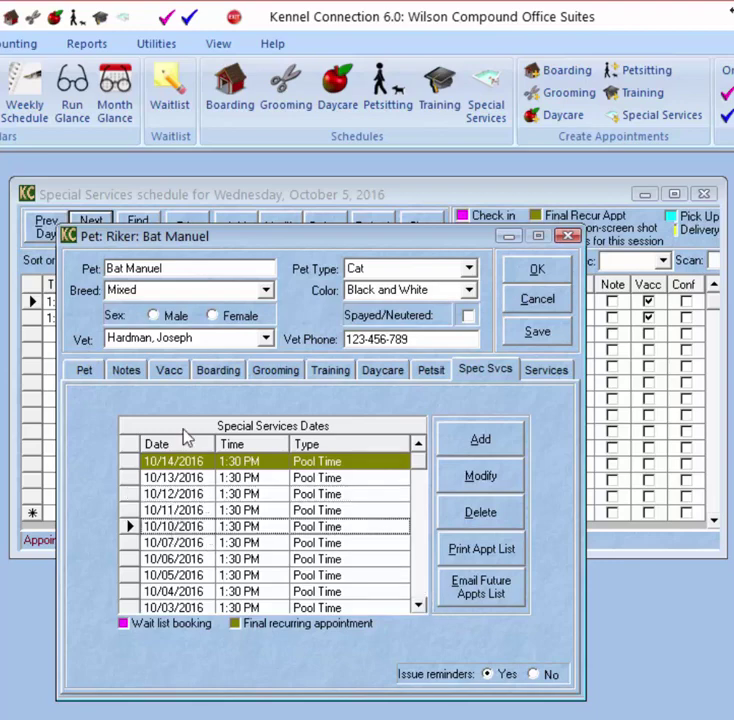
pyautogui.click(480, 512)
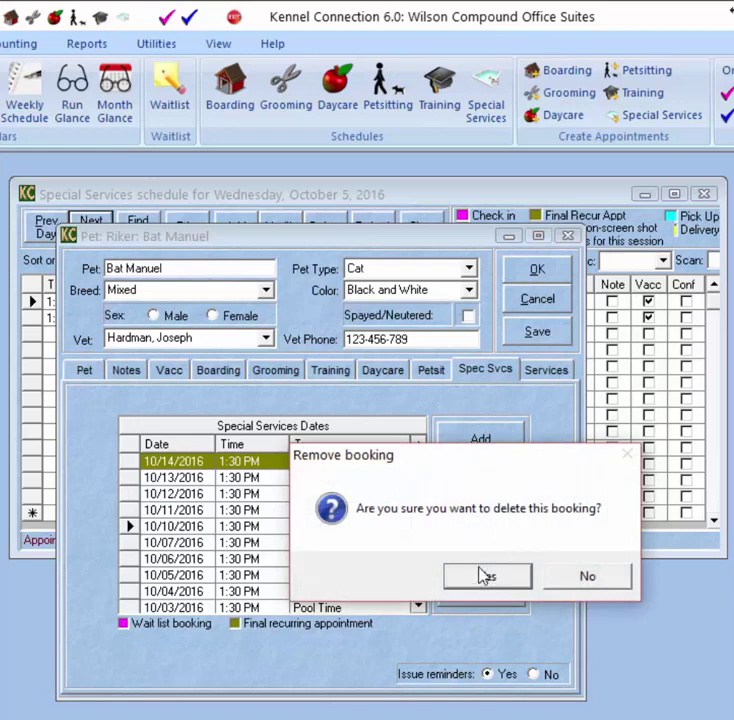
pyautogui.click(480, 576)
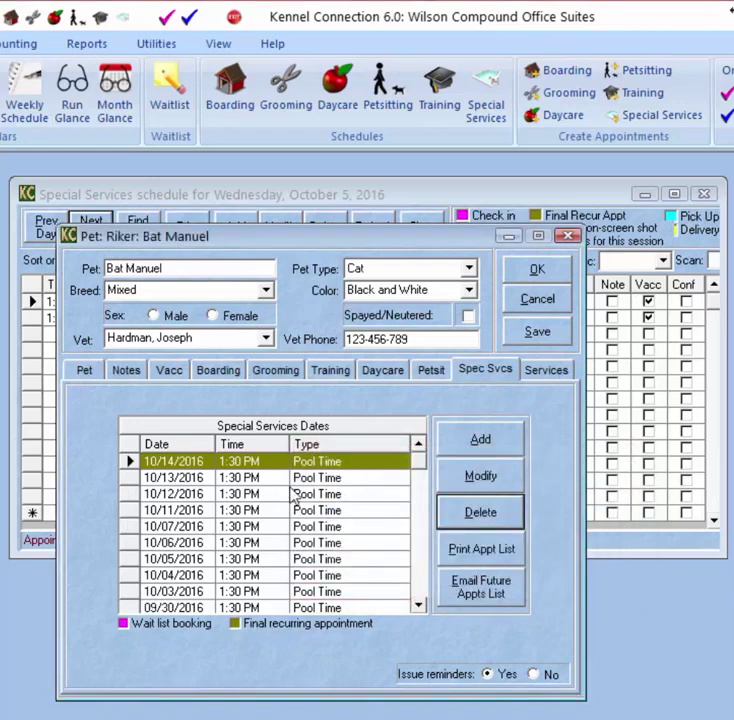
pyautogui.click(549, 272)
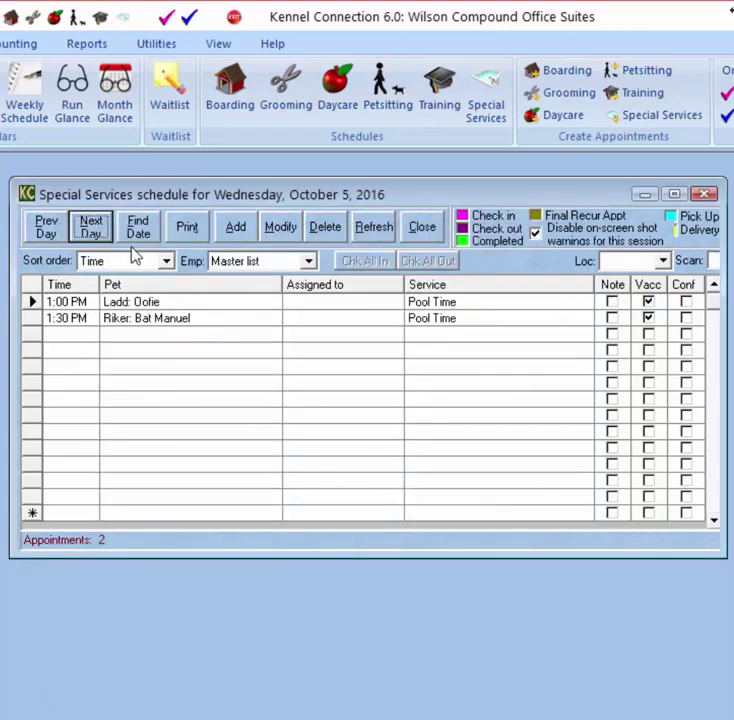
# Show the special services schedule for 09/28/2016 using the date finder.
pyautogui.click(138, 240)
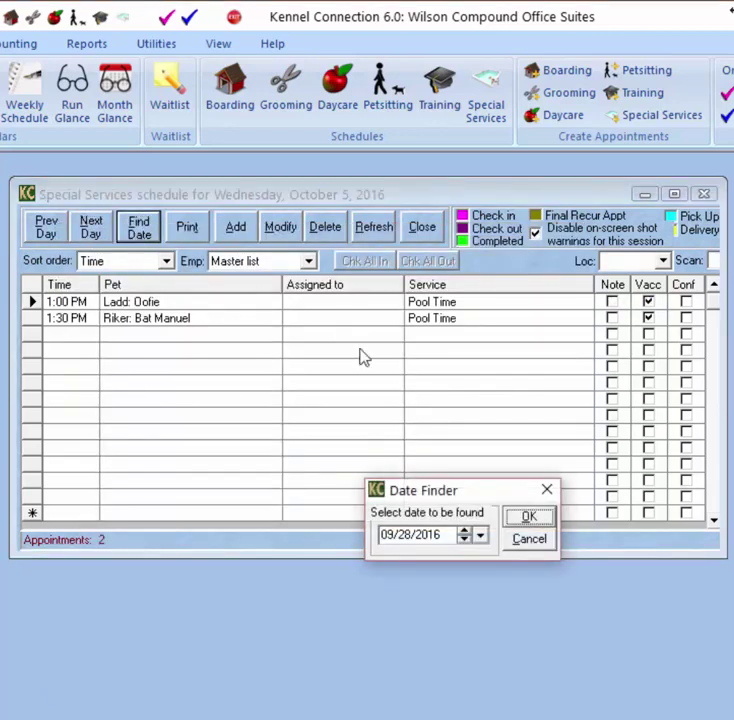
pyautogui.click(527, 518)
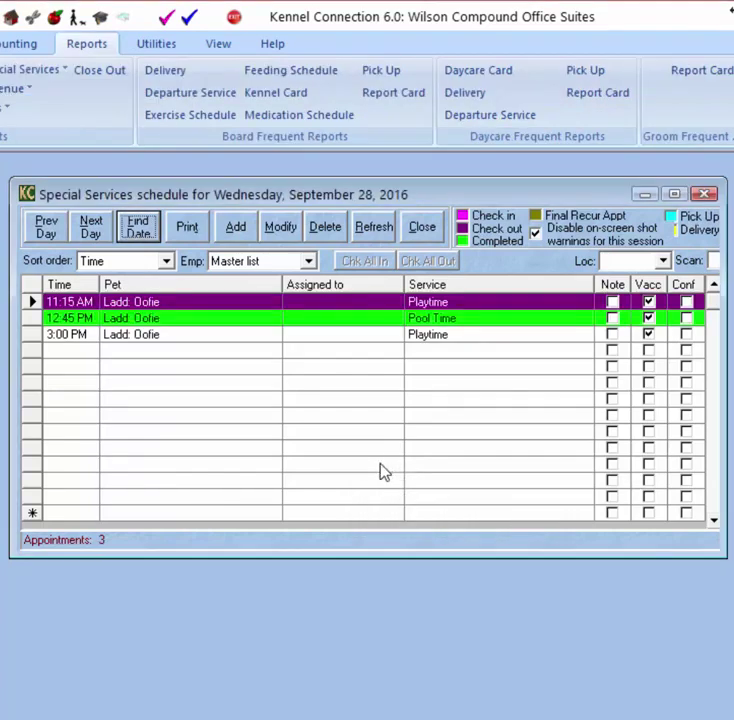
# Try sorting the schedule by Last Name, return it to Time order, and view the employee filter choices.
pyautogui.click(166, 261)
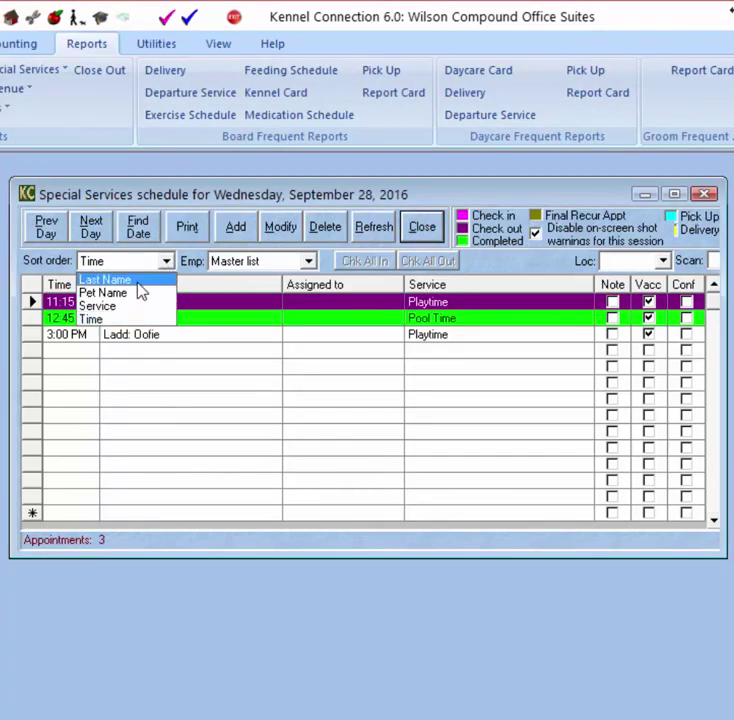
pyautogui.click(139, 280)
pyautogui.click(140, 264)
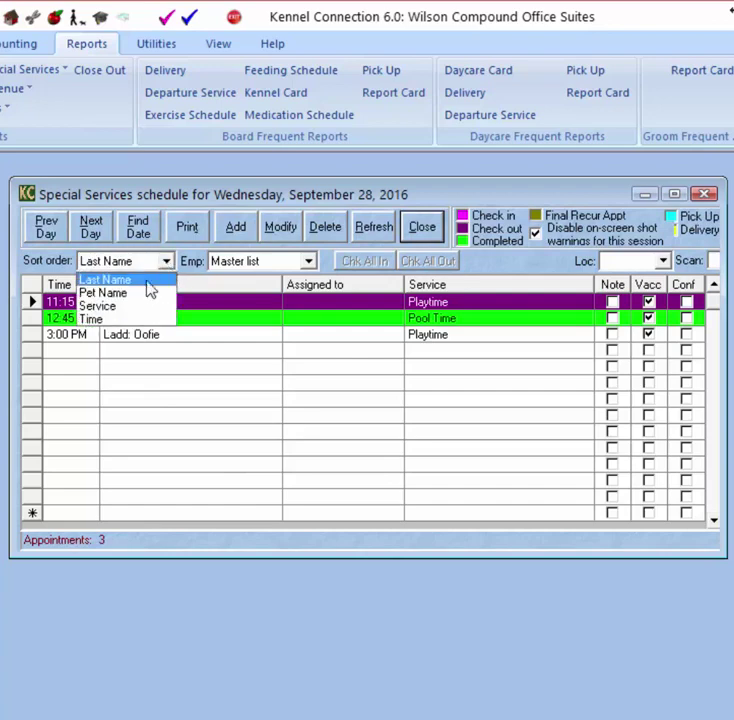
pyautogui.click(140, 318)
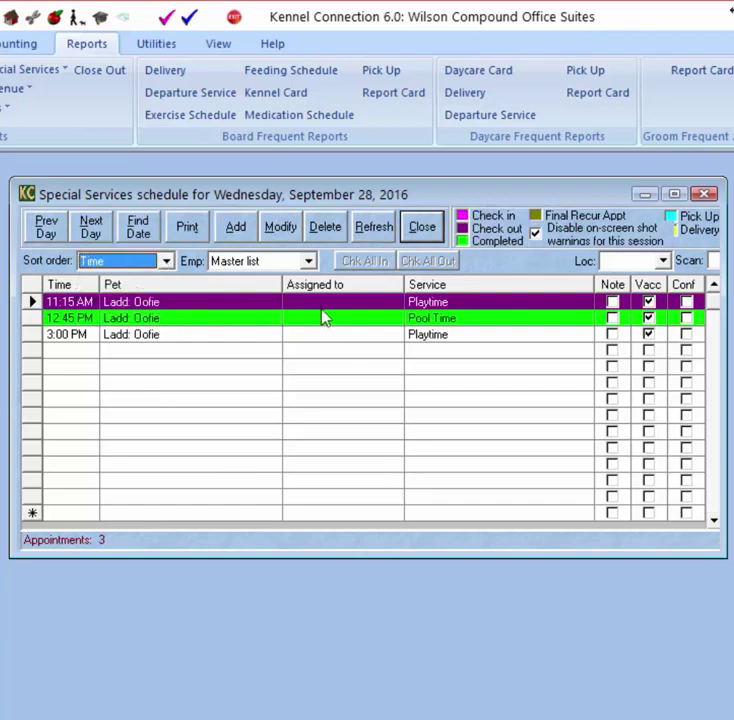
pyautogui.click(309, 261)
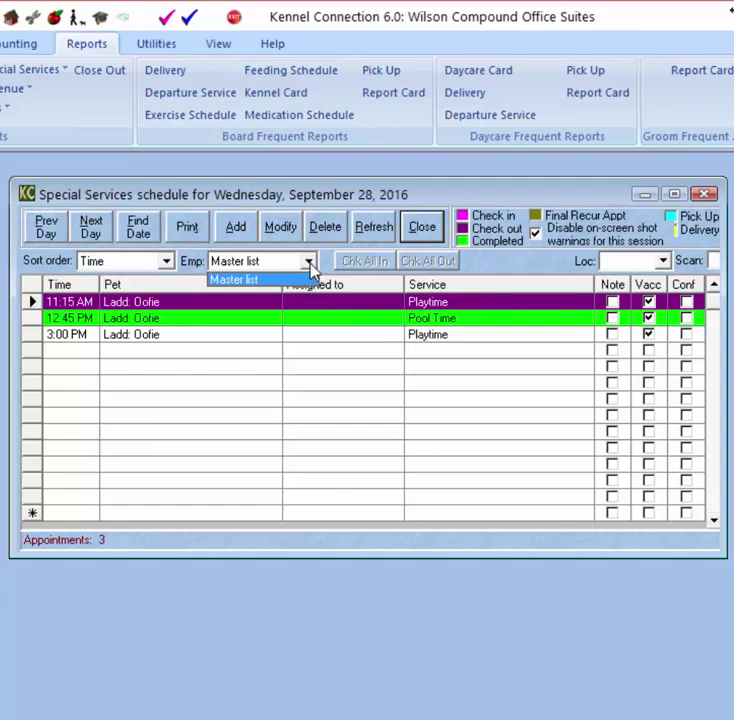
pyautogui.click(308, 263)
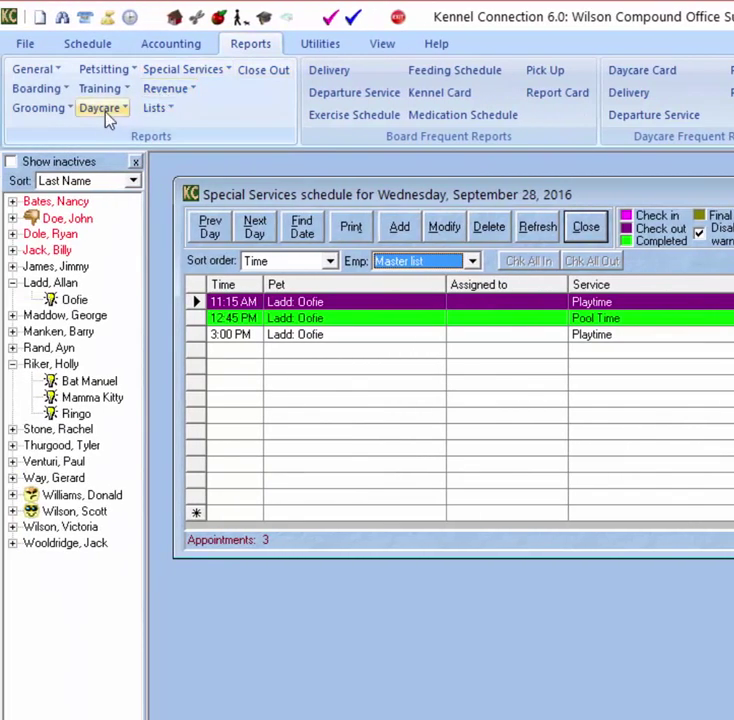
# Look over the available special services reports and print the September 28 schedule to screen in Daily format.
pyautogui.click(176, 73)
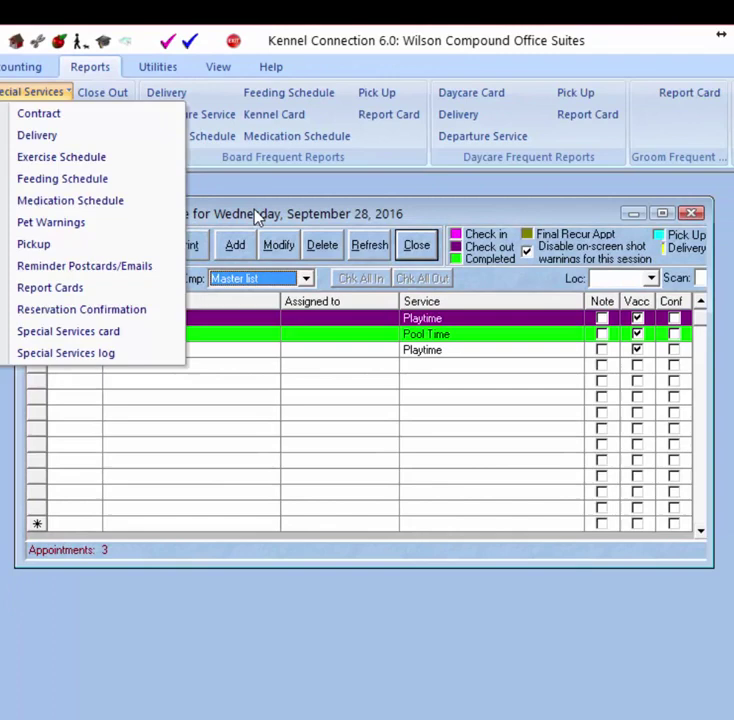
pyautogui.click(258, 217)
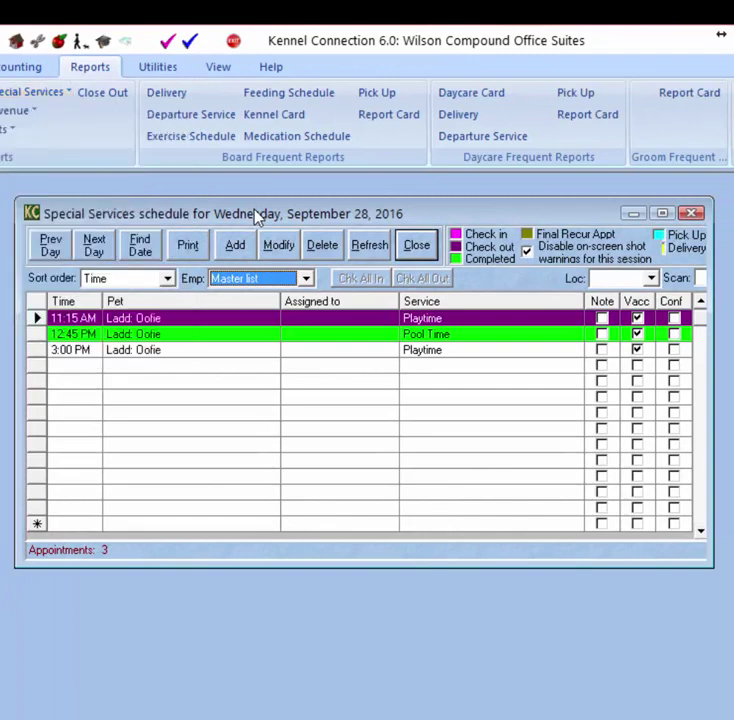
pyautogui.click(190, 250)
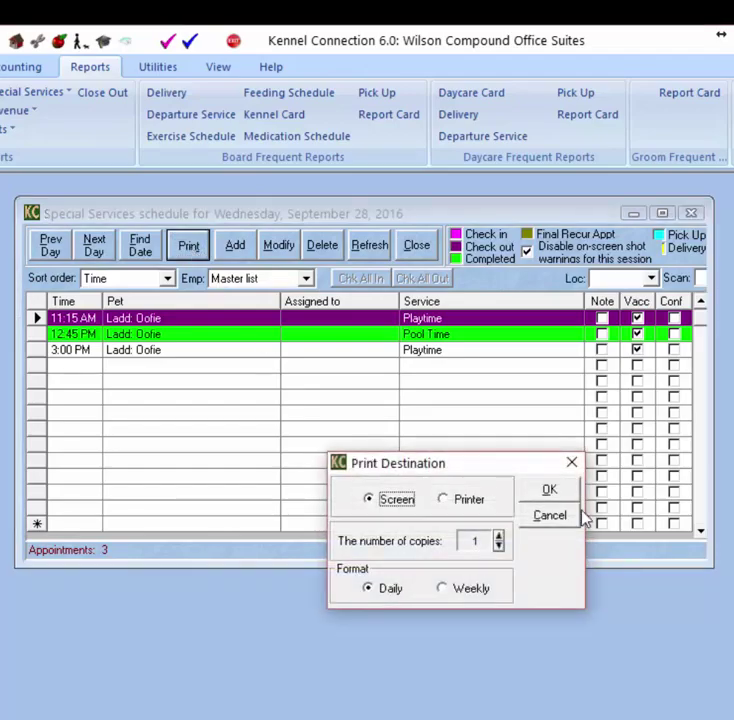
pyautogui.click(564, 489)
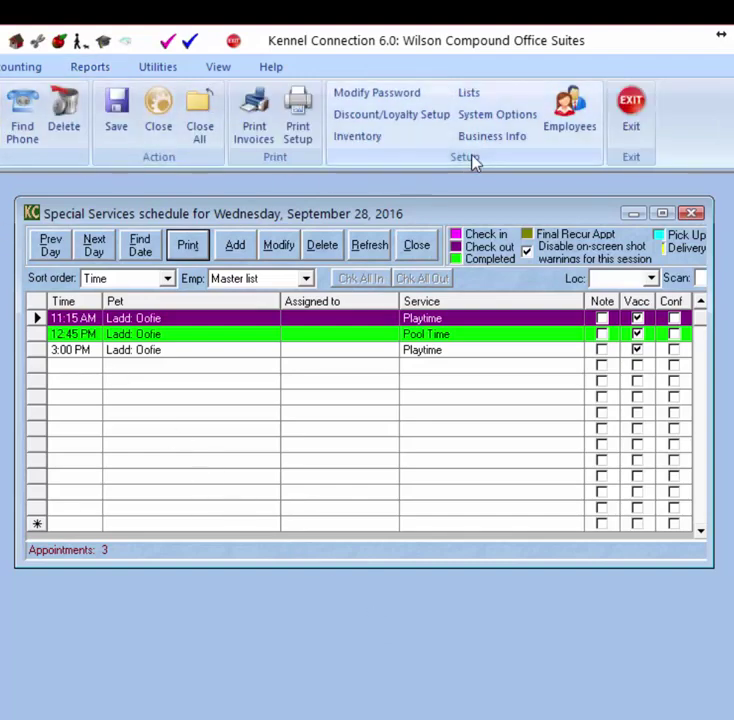
# Enable marking special services Completed at check-out and undoing Completed when check-out is undone in the system options, and apply the changes.
pyautogui.click(477, 117)
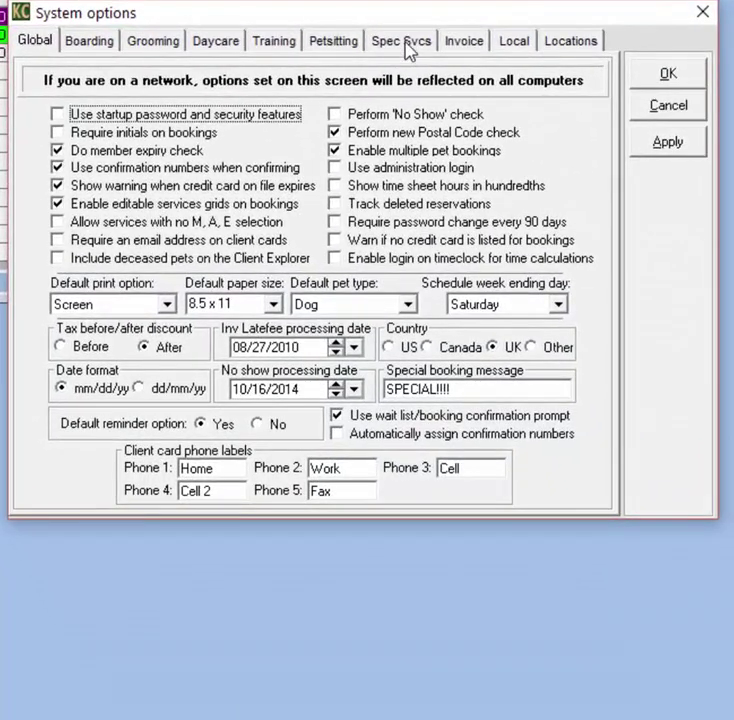
pyautogui.click(405, 42)
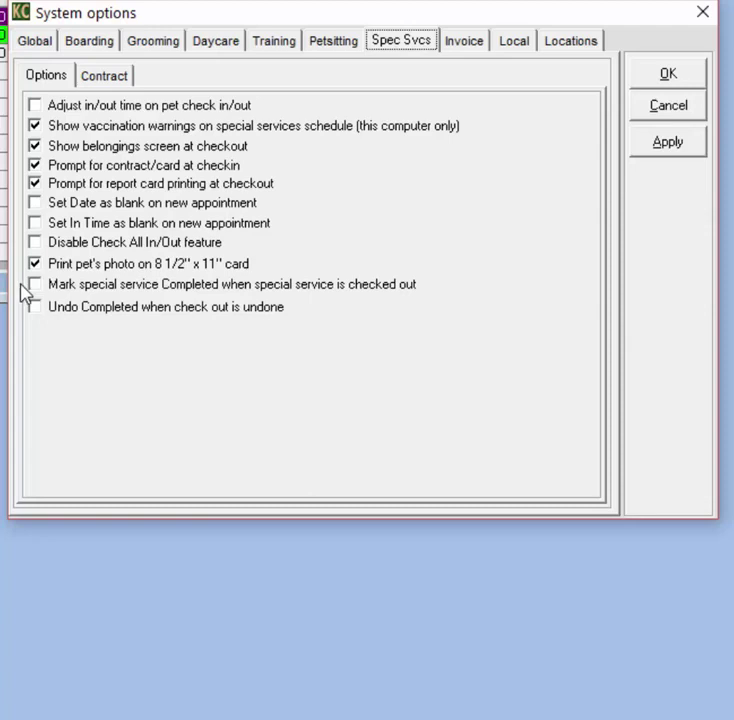
pyautogui.click(38, 287)
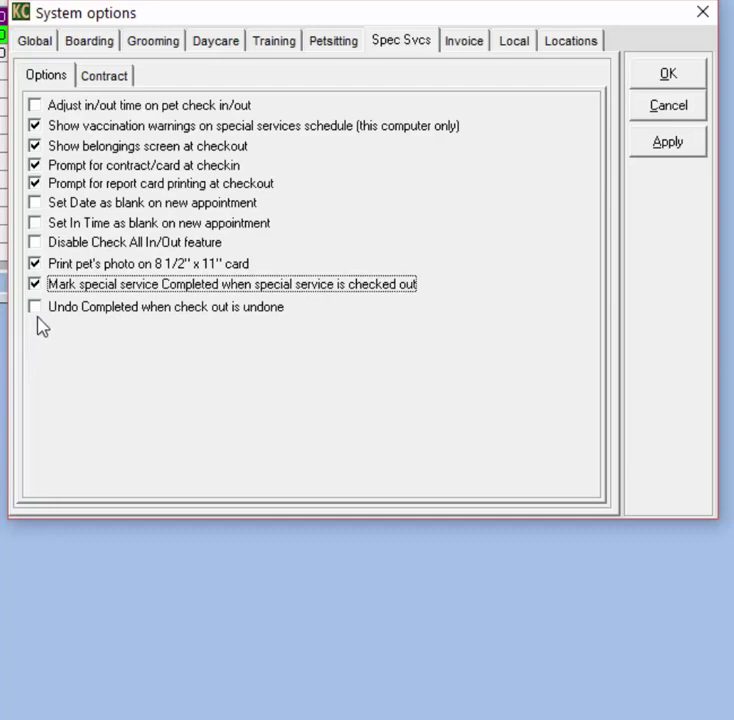
pyautogui.click(35, 309)
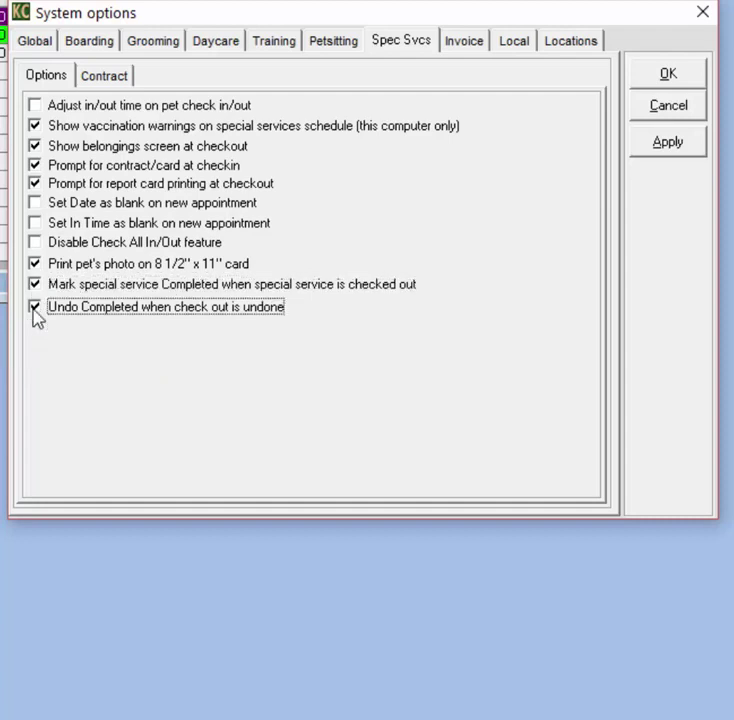
pyautogui.click(667, 143)
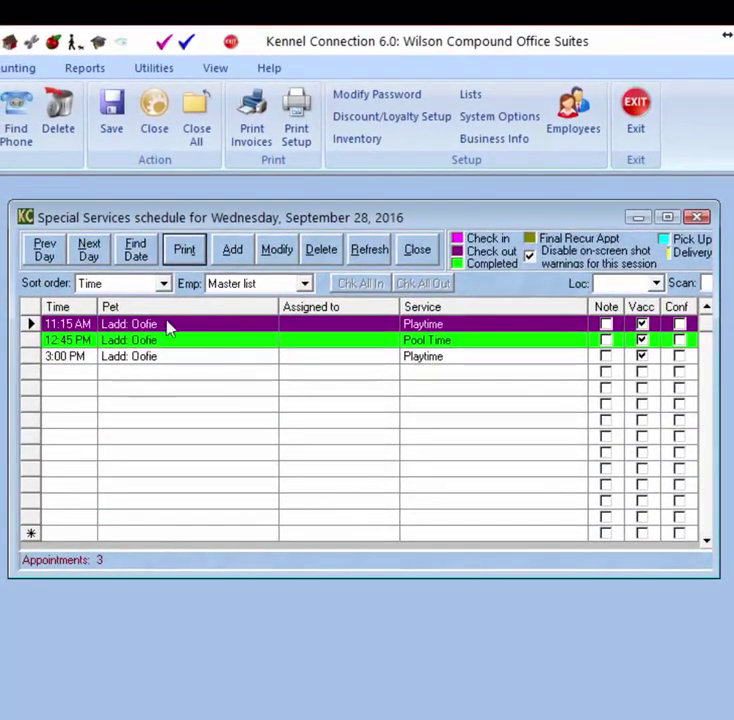
pyautogui.click(114, 317)
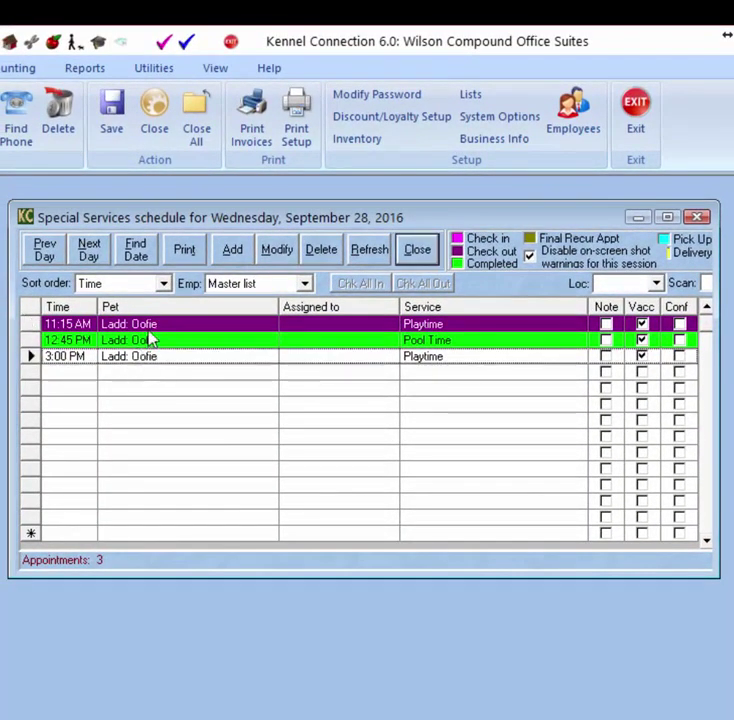
pyautogui.click(145, 325)
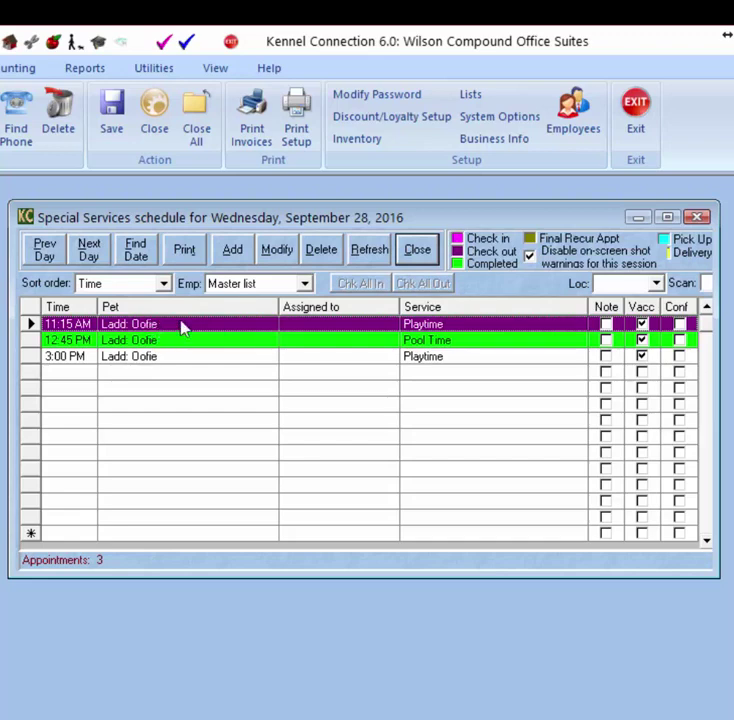
pyautogui.click(210, 346)
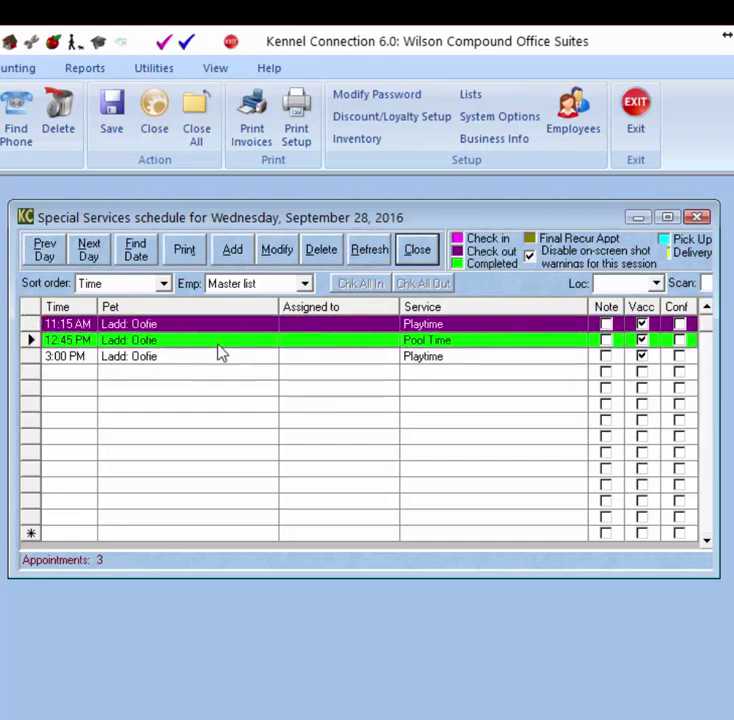
pyautogui.click(176, 344)
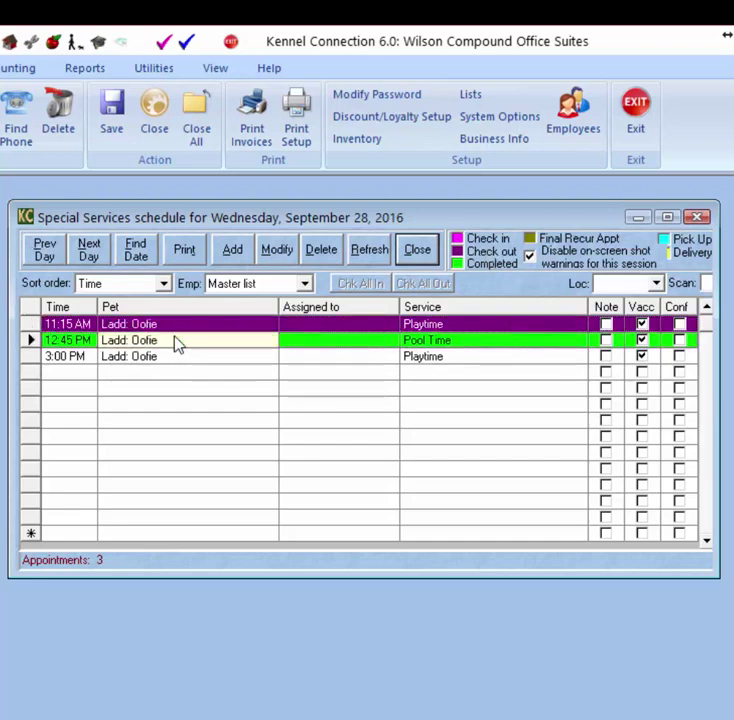
pyautogui.rightClick(176, 340)
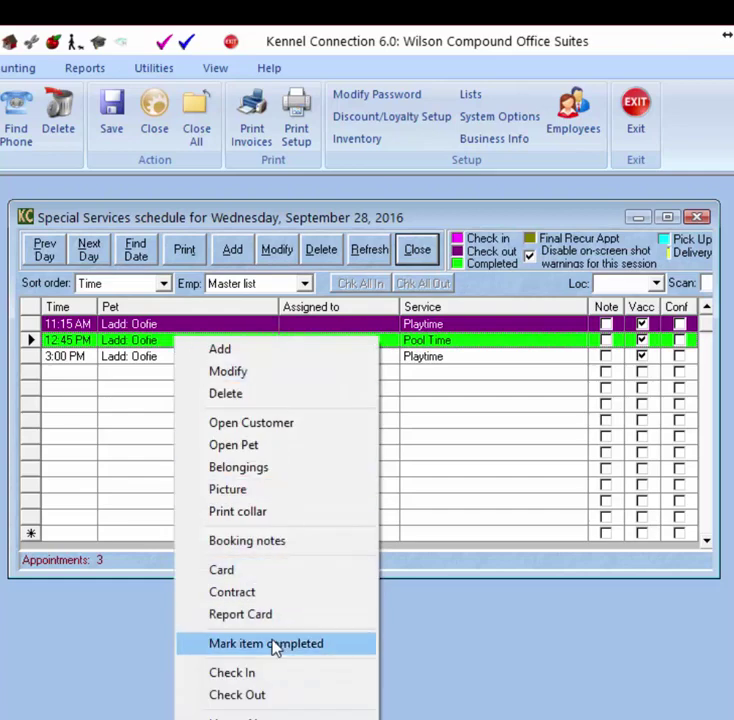
pyautogui.click(53, 612)
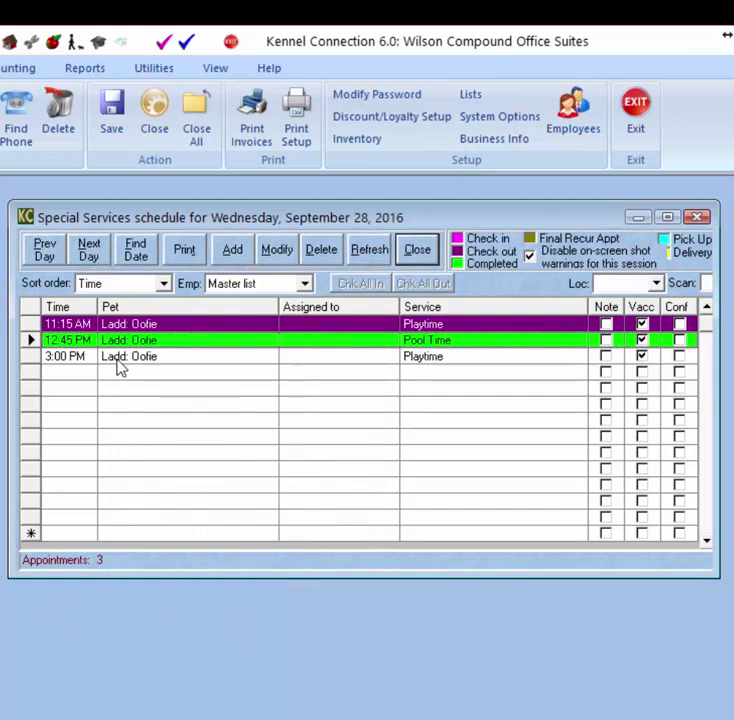
# Check in Oofie's 3:00 PM Playtime appointment without printing the card or contract.
pyautogui.click(113, 360)
pyautogui.rightClick(113, 360)
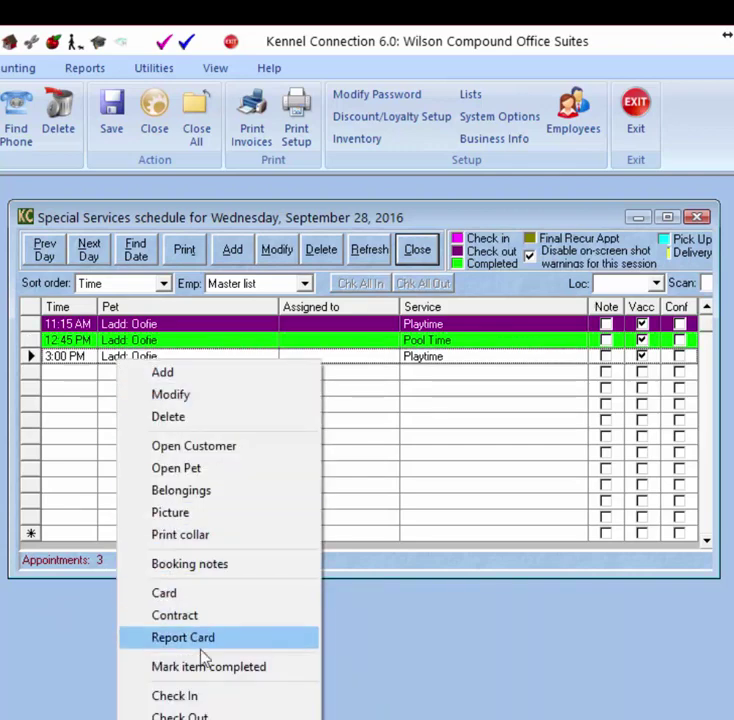
pyautogui.click(197, 695)
pyautogui.click(492, 606)
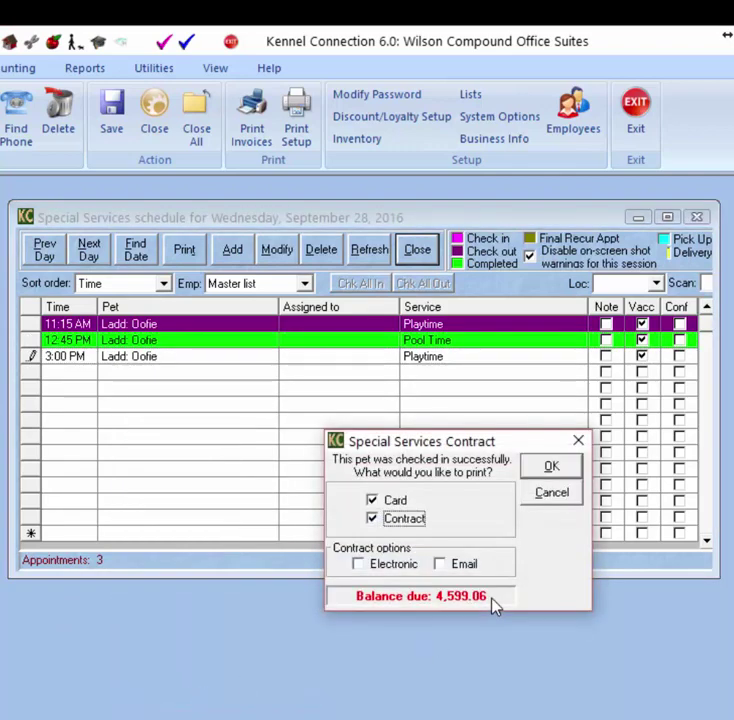
pyautogui.click(552, 494)
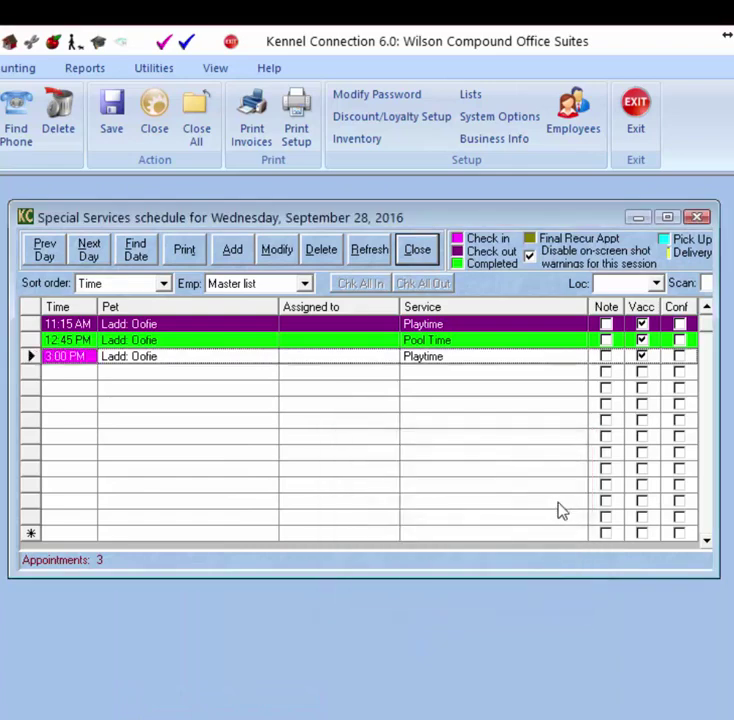
# Check out Oofie's 3:00 PM Playtime appointment, acknowledging the future reservation notice.
pyautogui.rightClick(117, 362)
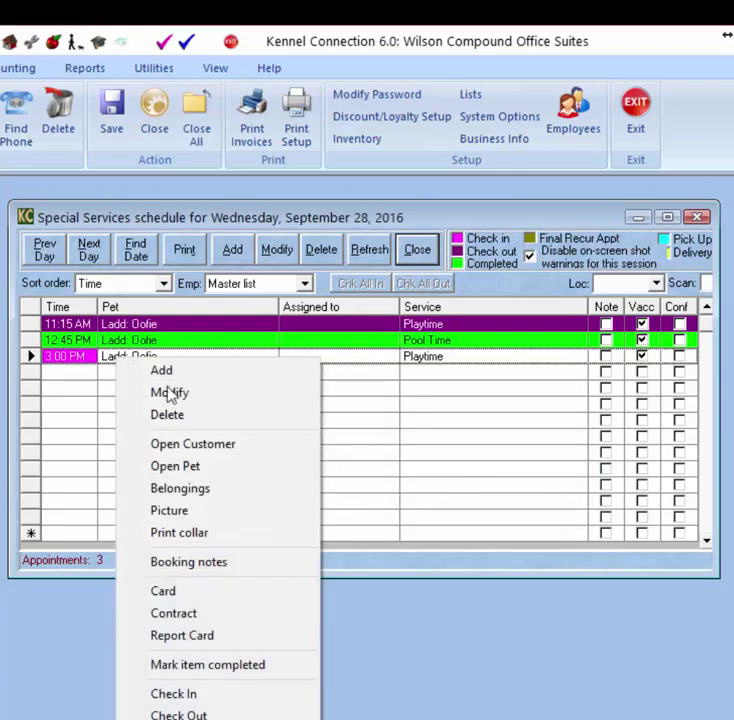
pyautogui.click(201, 715)
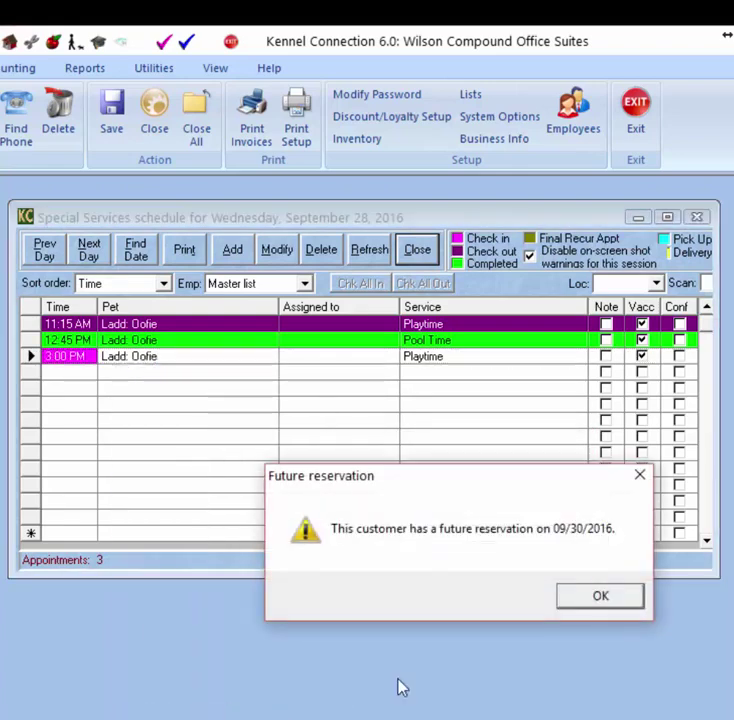
pyautogui.click(600, 600)
pyautogui.click(615, 599)
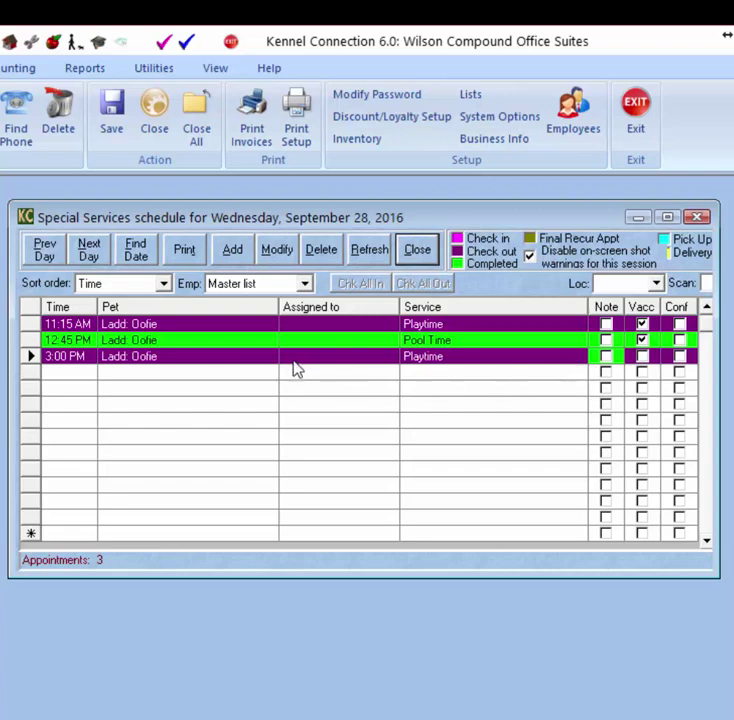
# Undo the check-out of Oofie's 3:00 PM Playtime appointment and acknowledge the confirmation notice.
pyautogui.rightClick(230, 365)
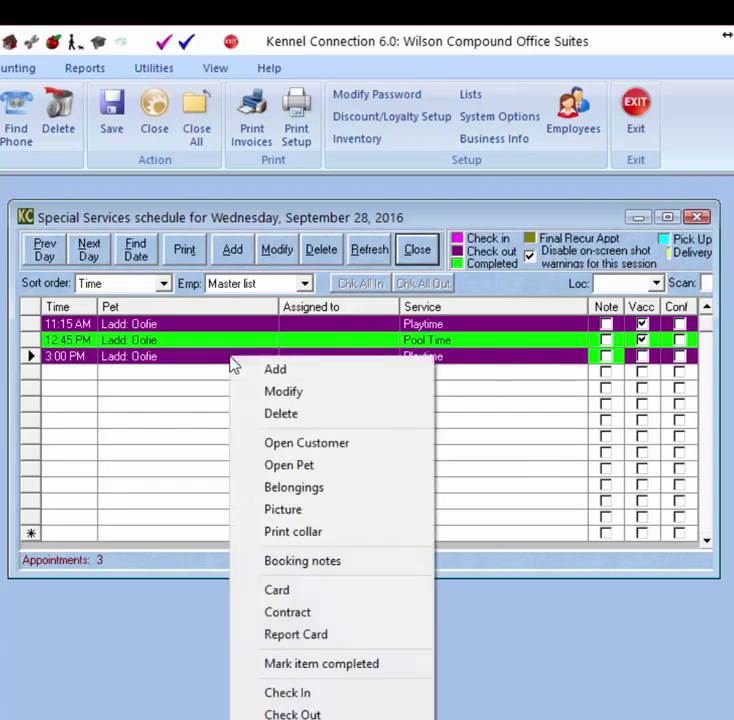
pyautogui.click(330, 712)
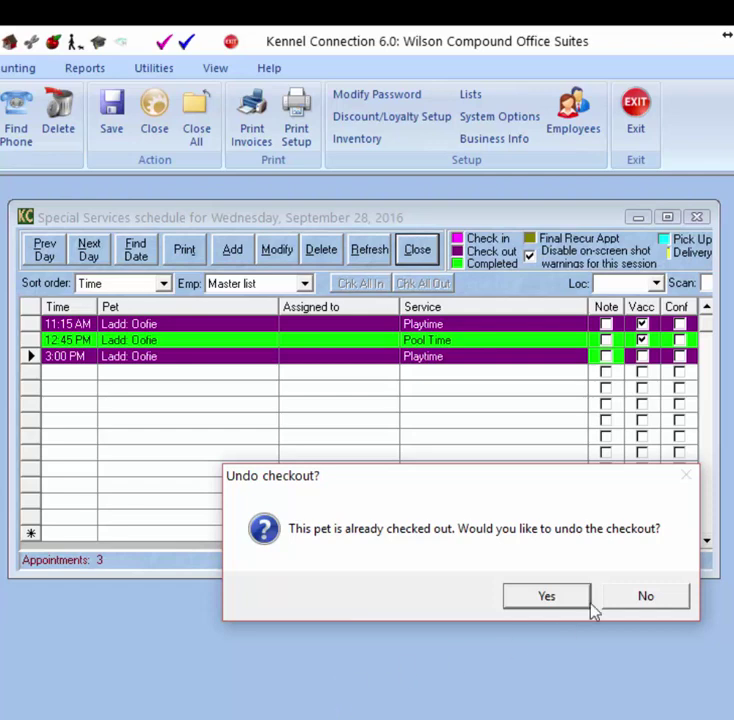
pyautogui.click(578, 598)
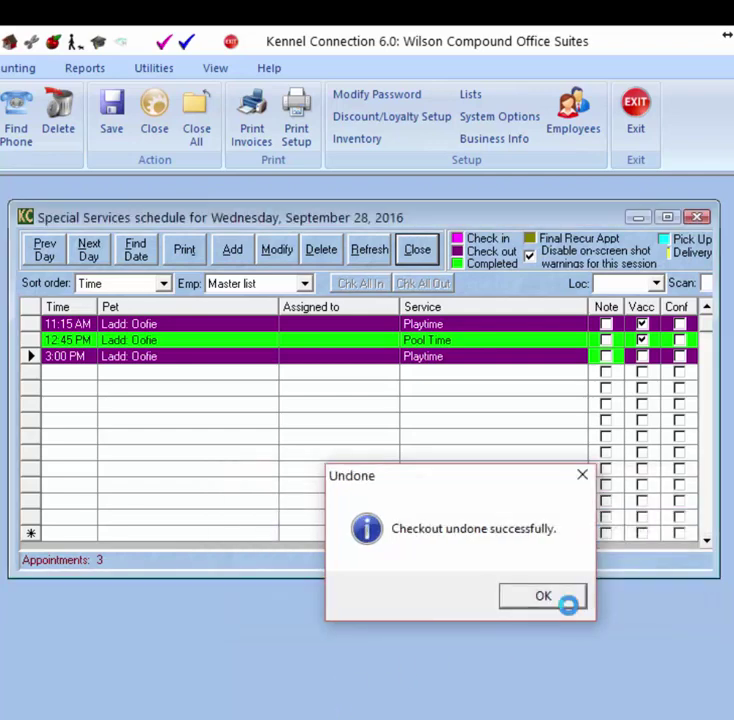
pyautogui.click(560, 603)
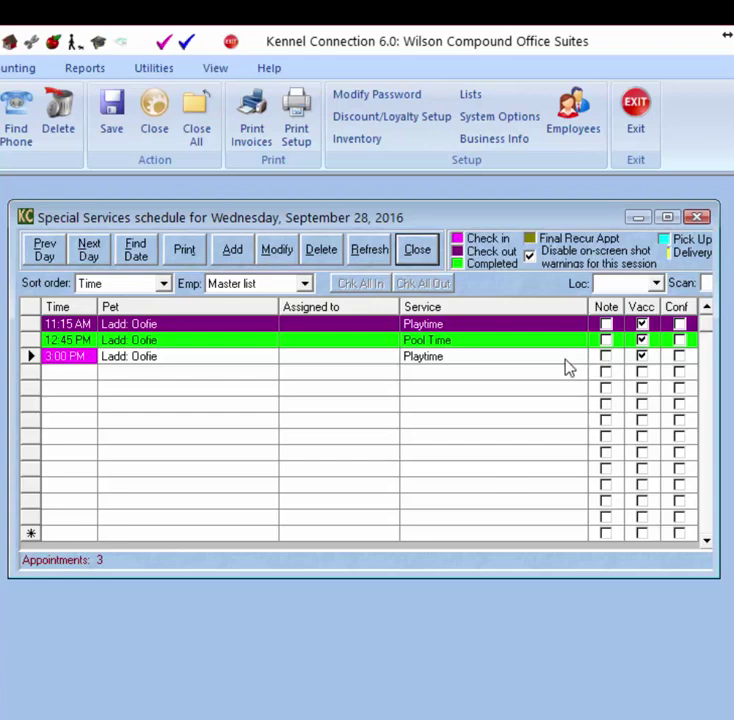
pyautogui.click(505, 365)
# Open the special services setup list and move its window clear of the scheduled appointments.
pyautogui.click(470, 96)
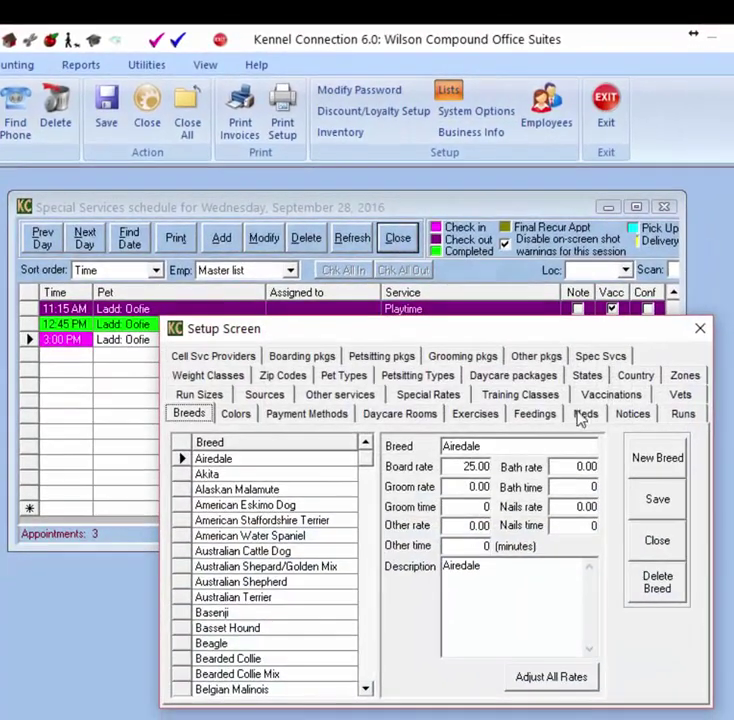
pyautogui.click(603, 364)
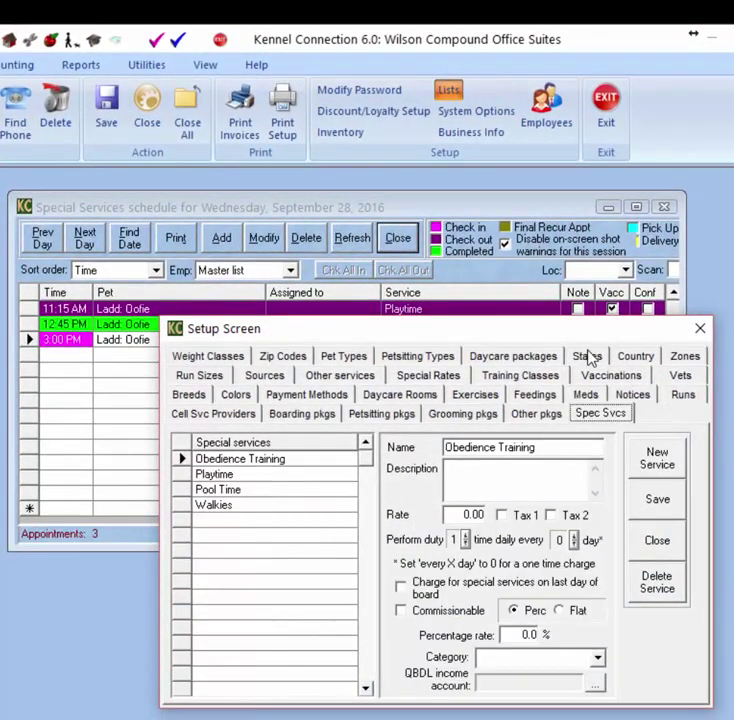
pyautogui.moveTo(313, 338); pyautogui.dragTo(197, 378)
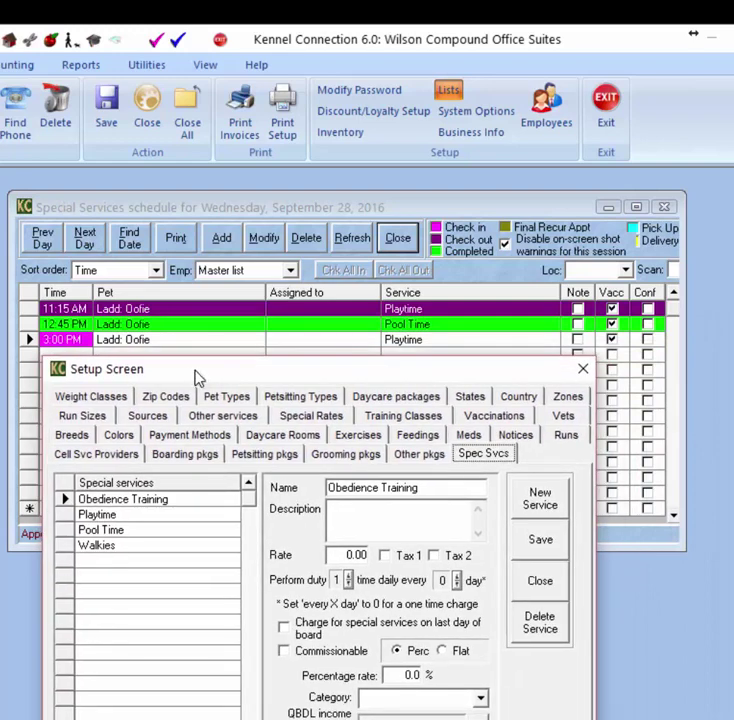